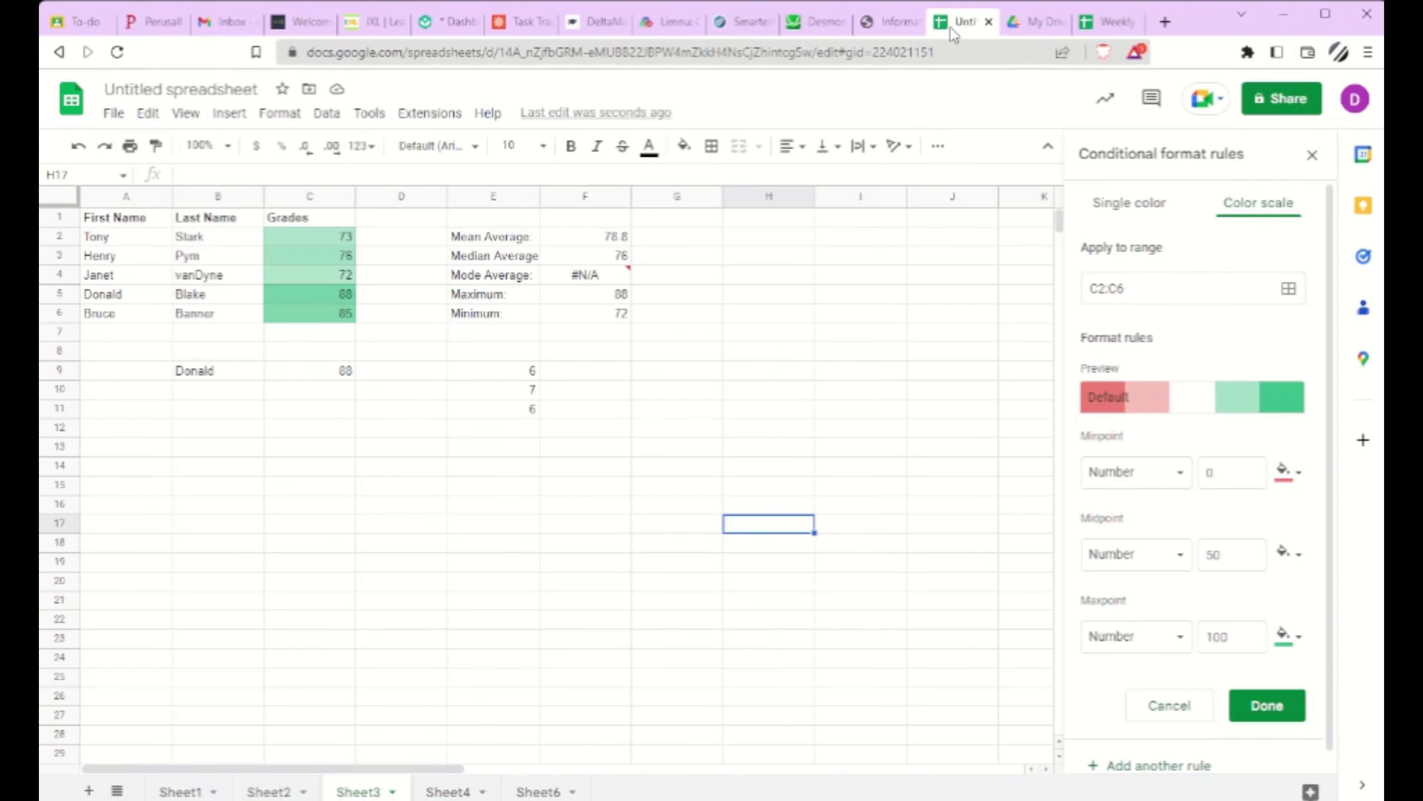
# Step: Sort the range A1:C6, which has a header row, by First Name from A to Z
pyautogui.click(480, 542)
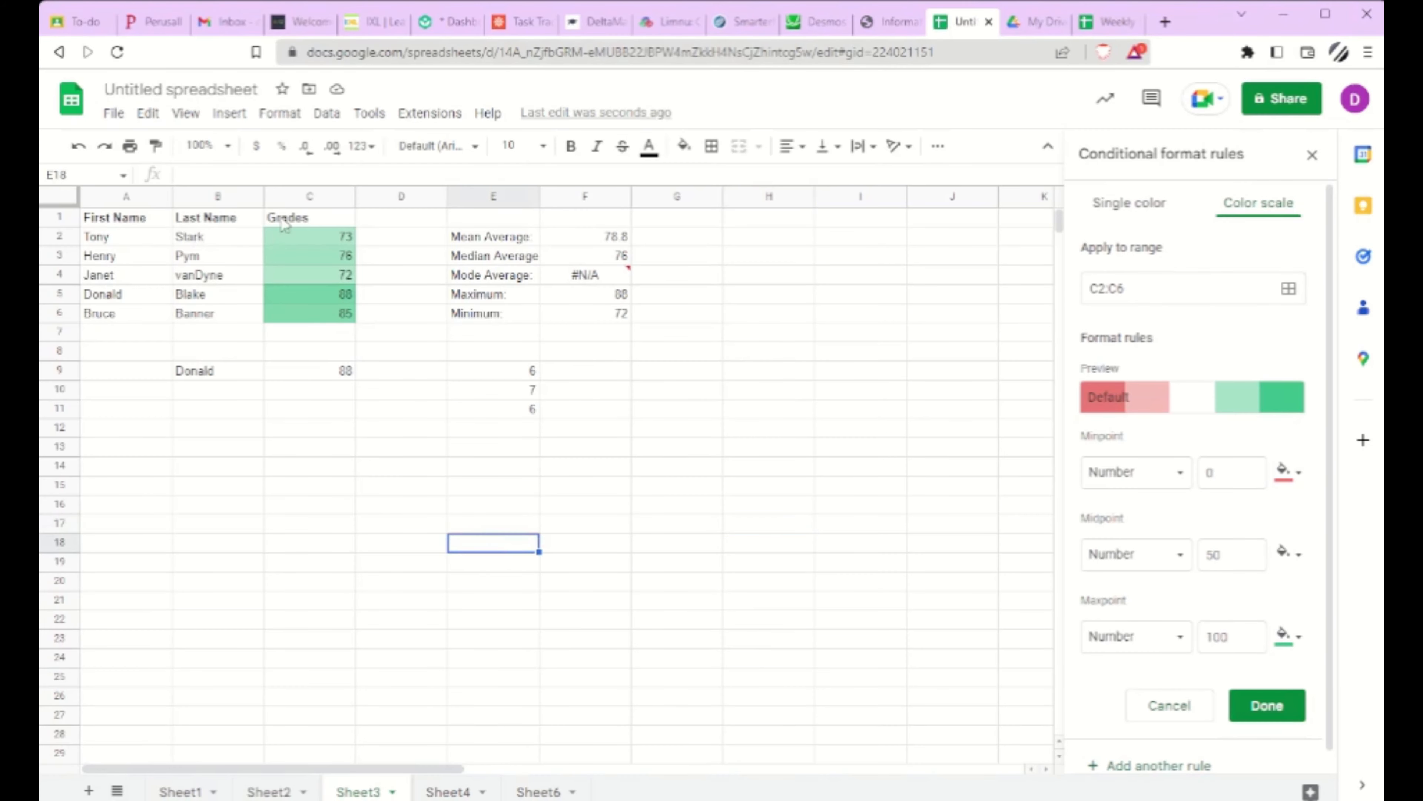
pyautogui.moveTo(312, 215); pyautogui.dragTo(145, 315)
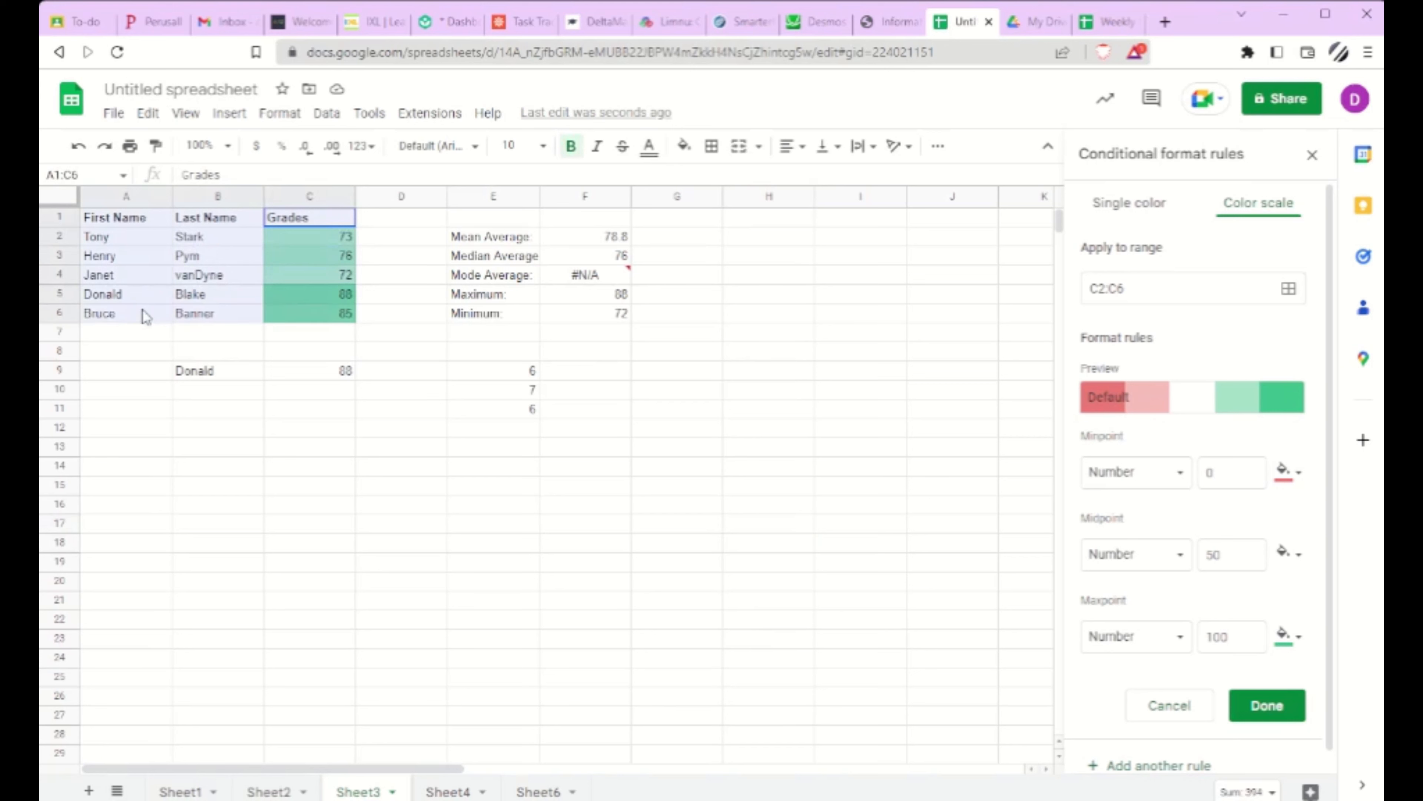
pyautogui.click(326, 113)
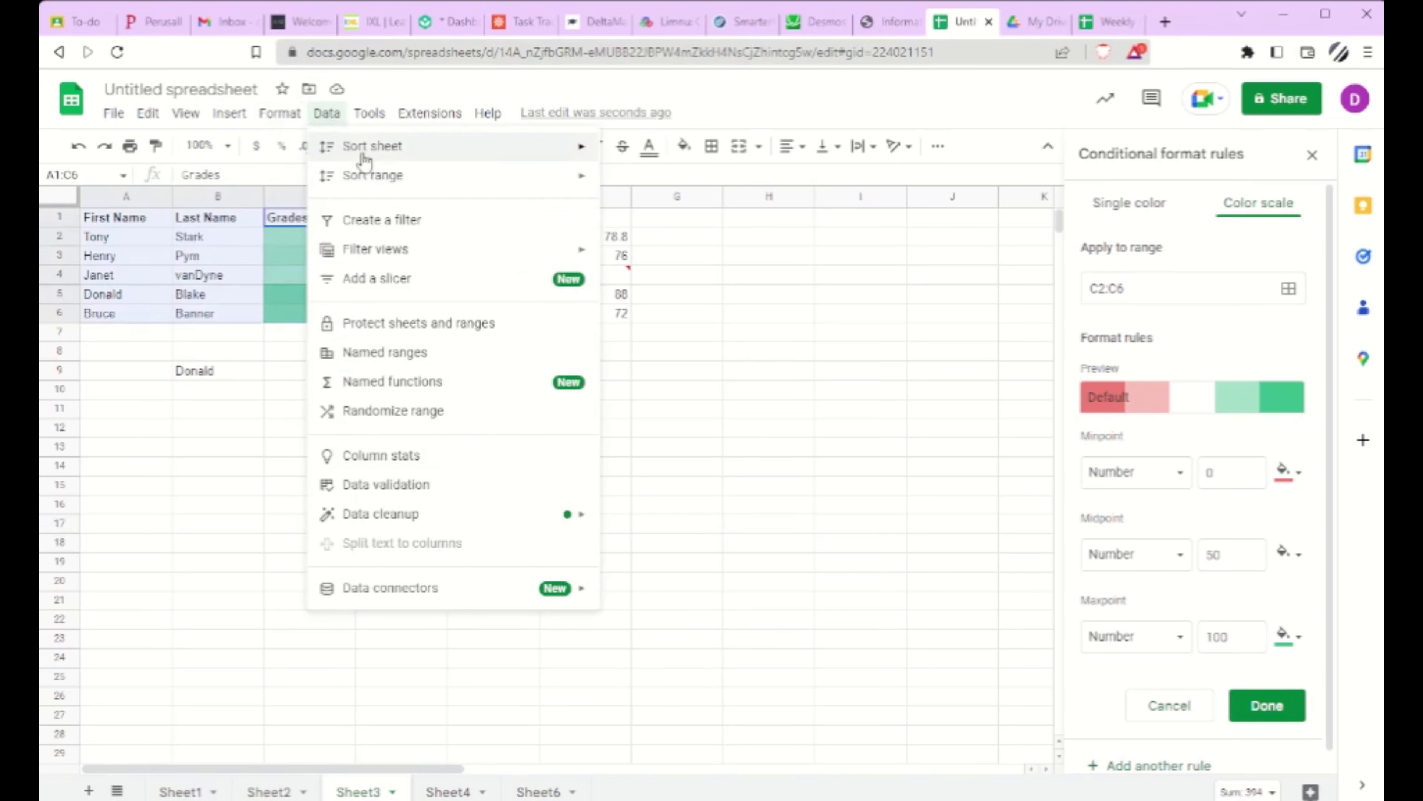
pyautogui.moveTo(535, 176)
pyautogui.click(661, 261)
pyautogui.click(511, 370)
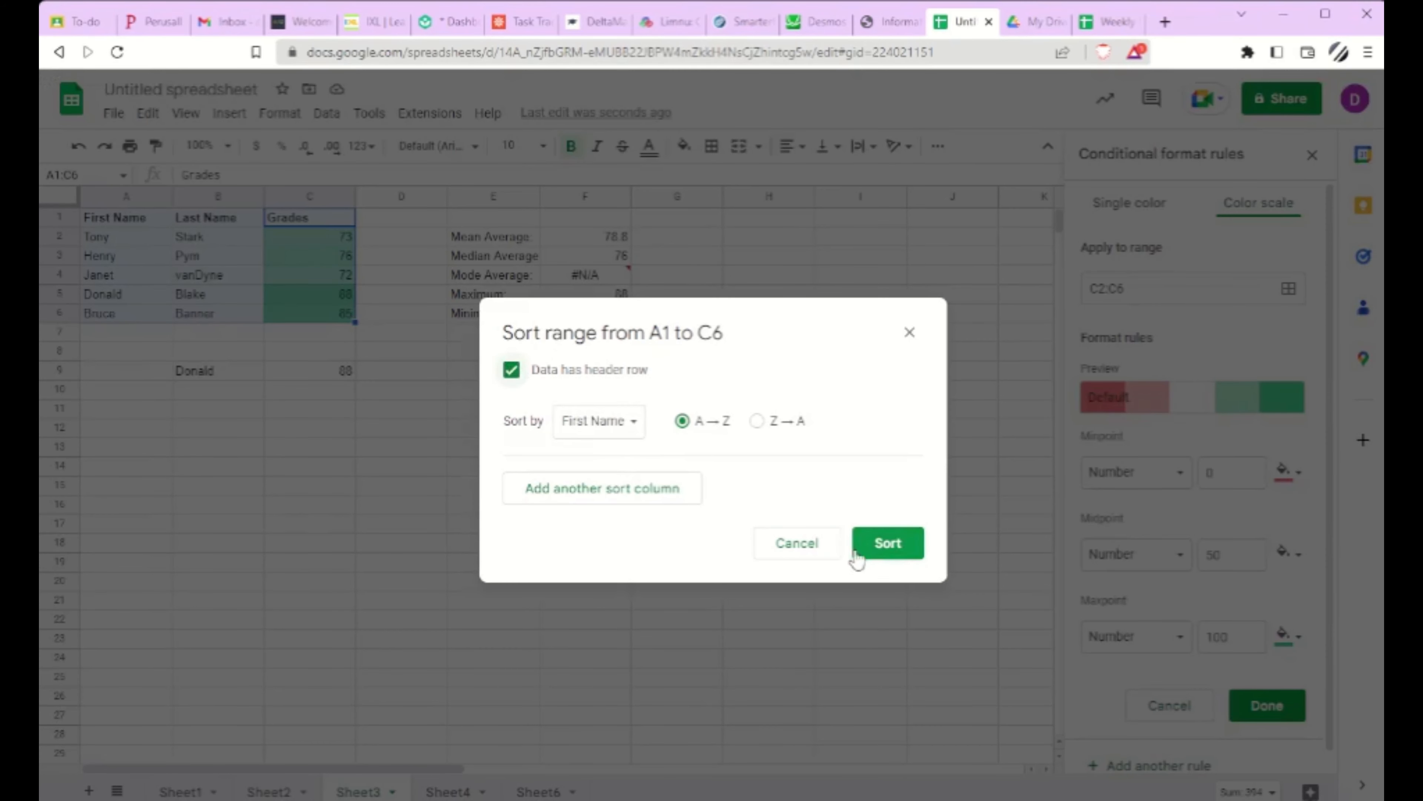
pyautogui.click(884, 543)
pyautogui.click(459, 507)
# Step: Enter a VLOOKUP formula in B13 with the first name from A3 as quoted search text, range A2:C6 and index 1
pyautogui.click(197, 452)
pyautogui.write('=VLO')
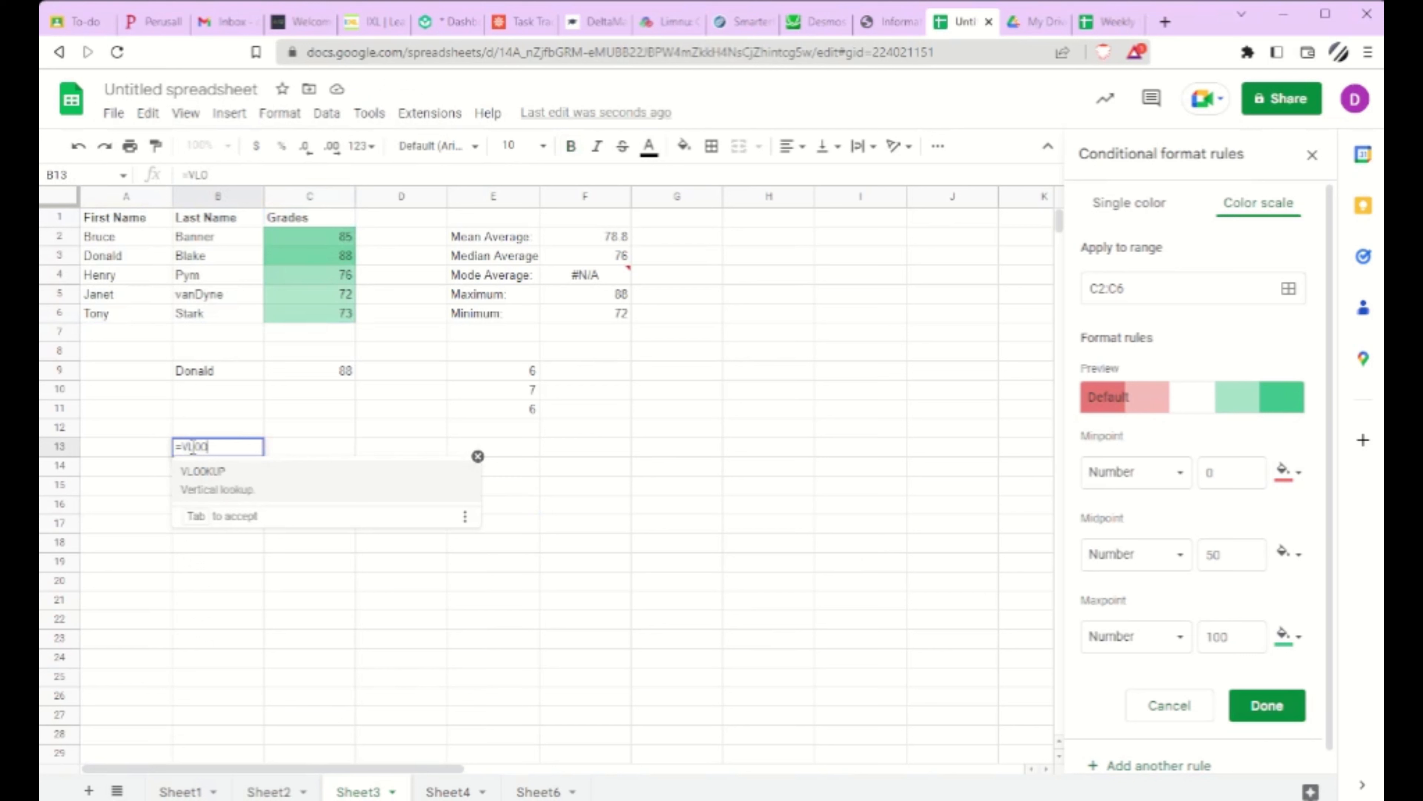
pyautogui.write('OK')
pyautogui.press('Tab')
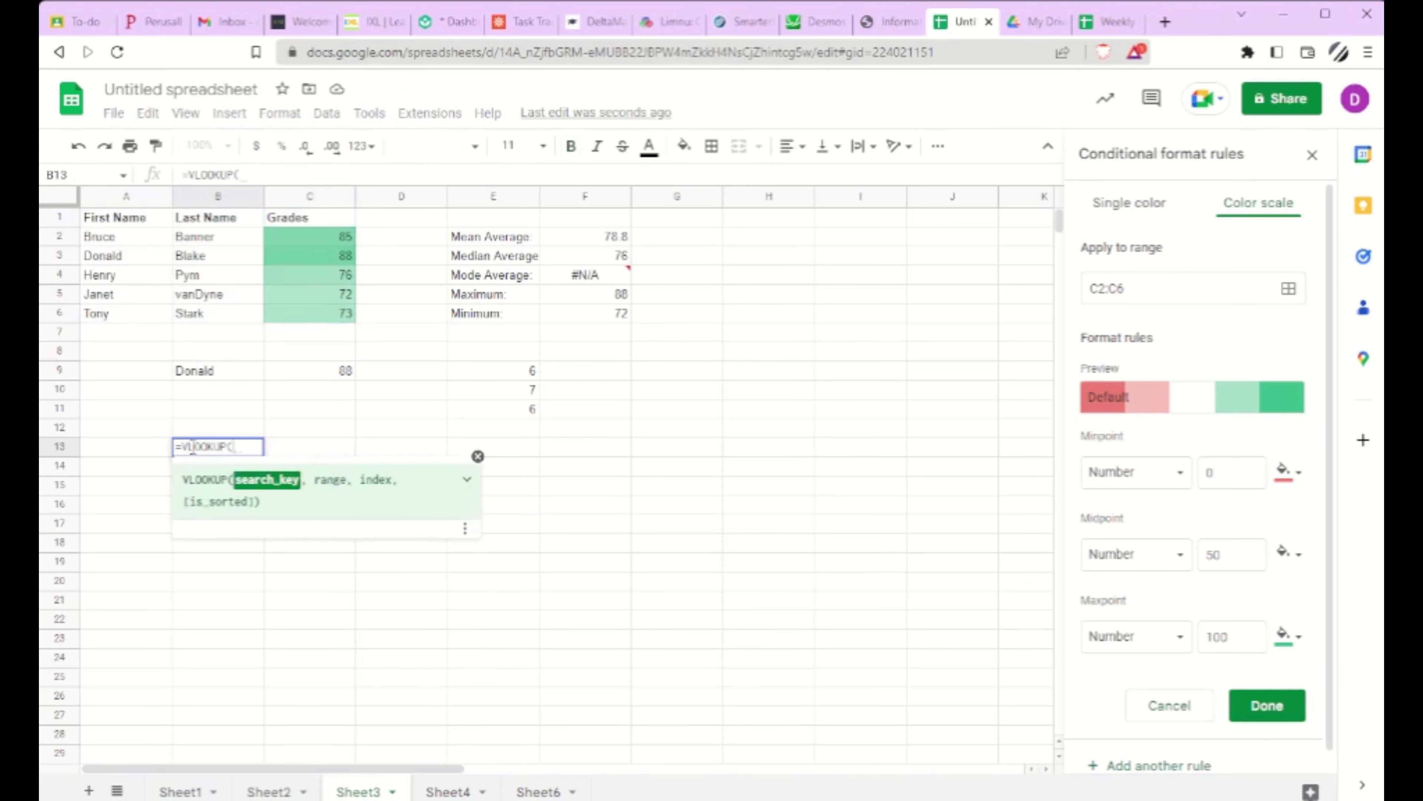
pyautogui.write('"Donald')
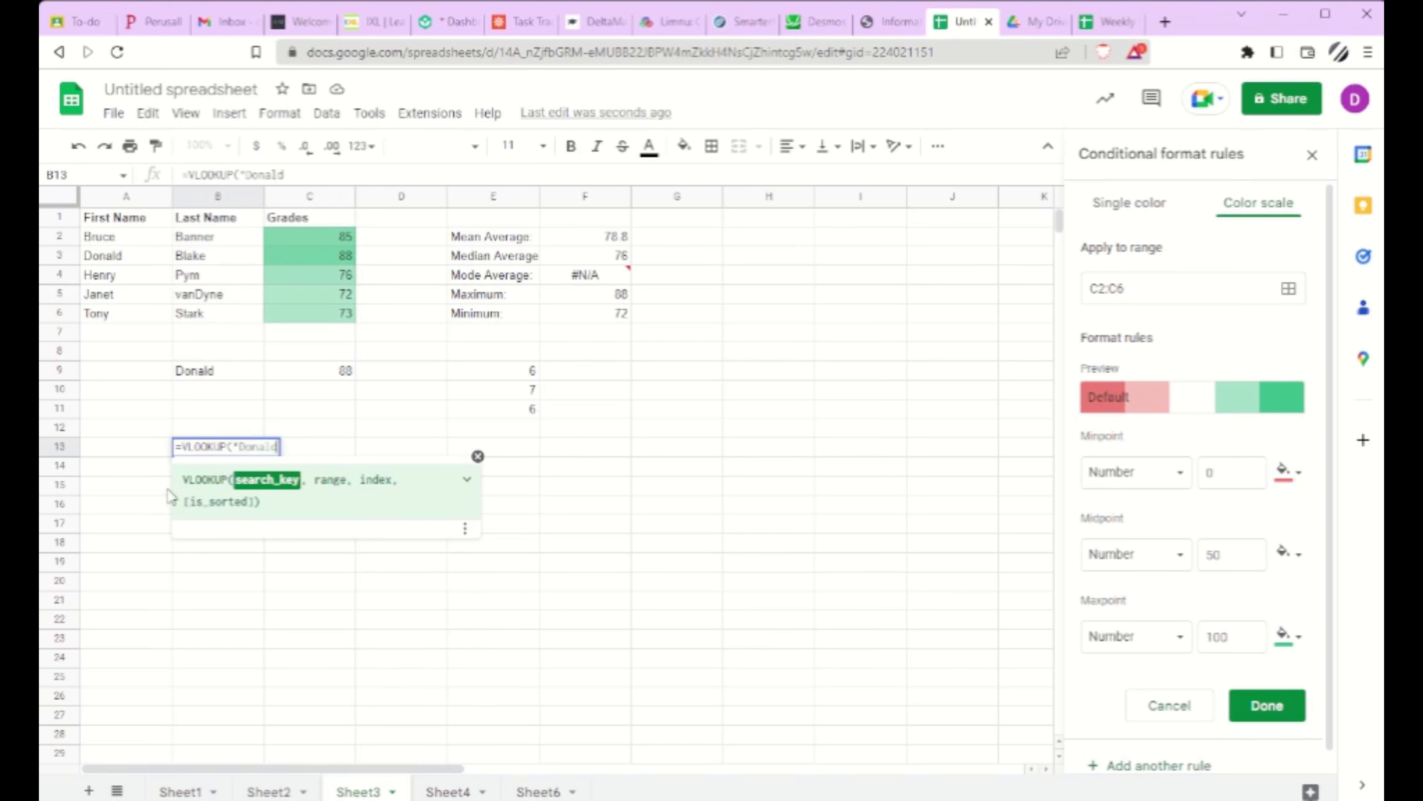
pyautogui.write('",,')
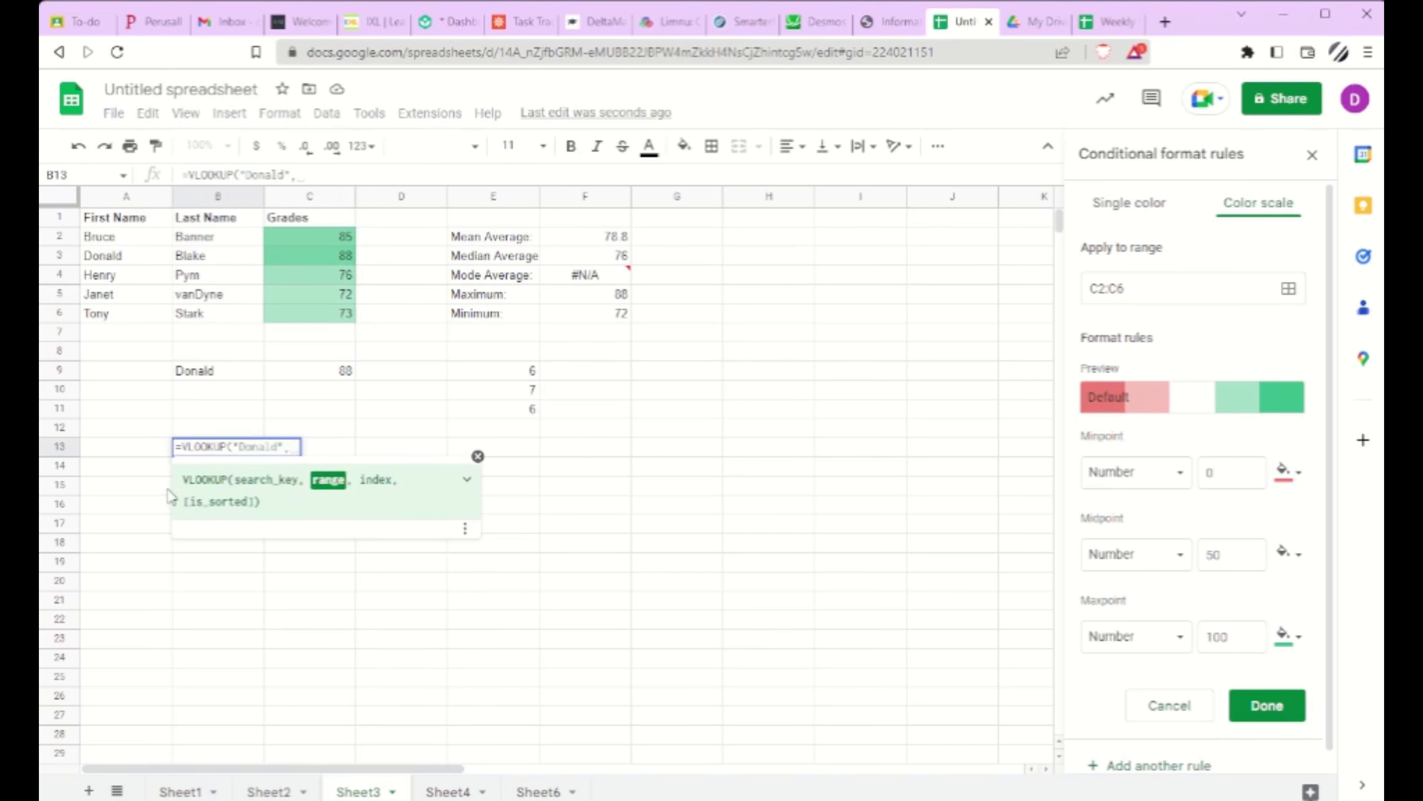
pyautogui.moveTo(152, 238); pyautogui.dragTo(286, 324)
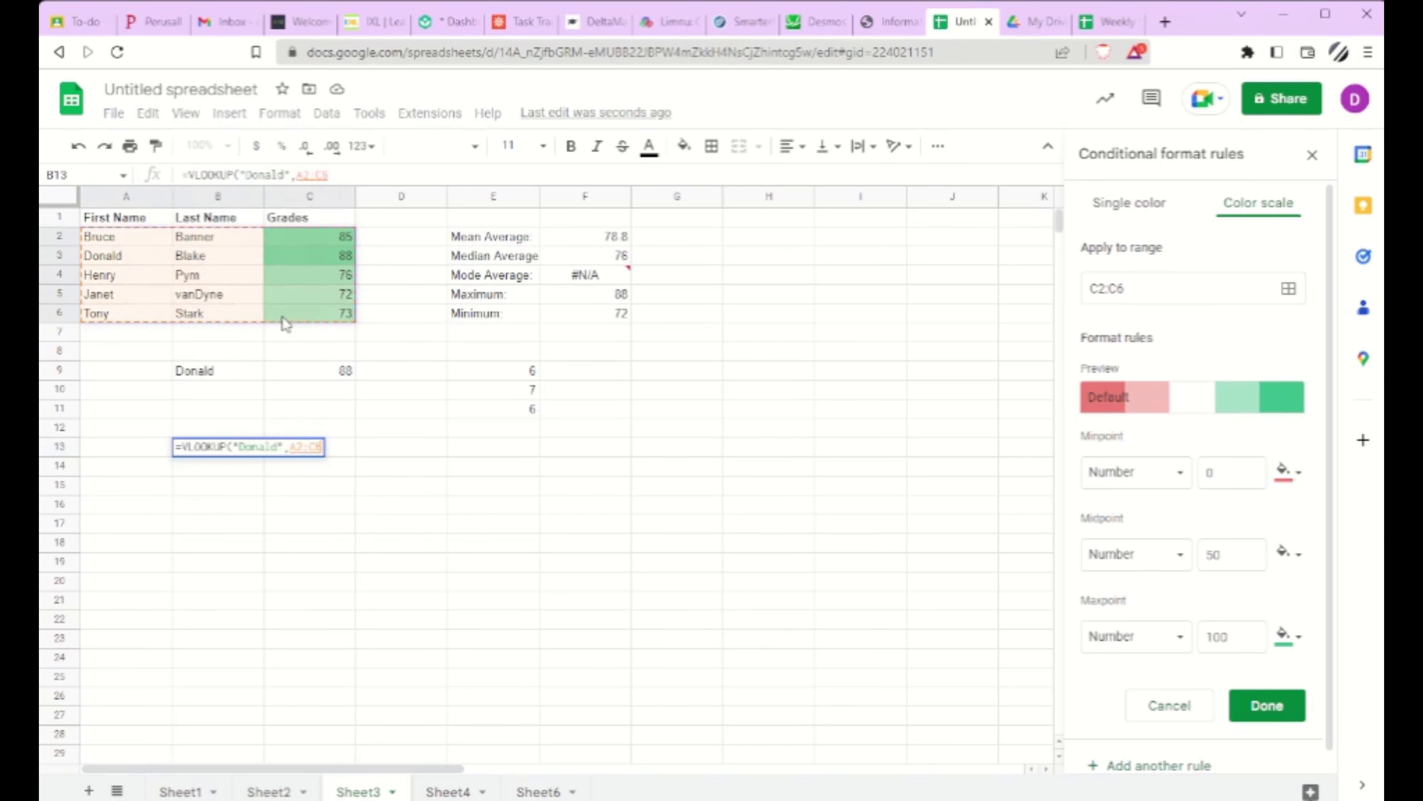
pyautogui.write(',')
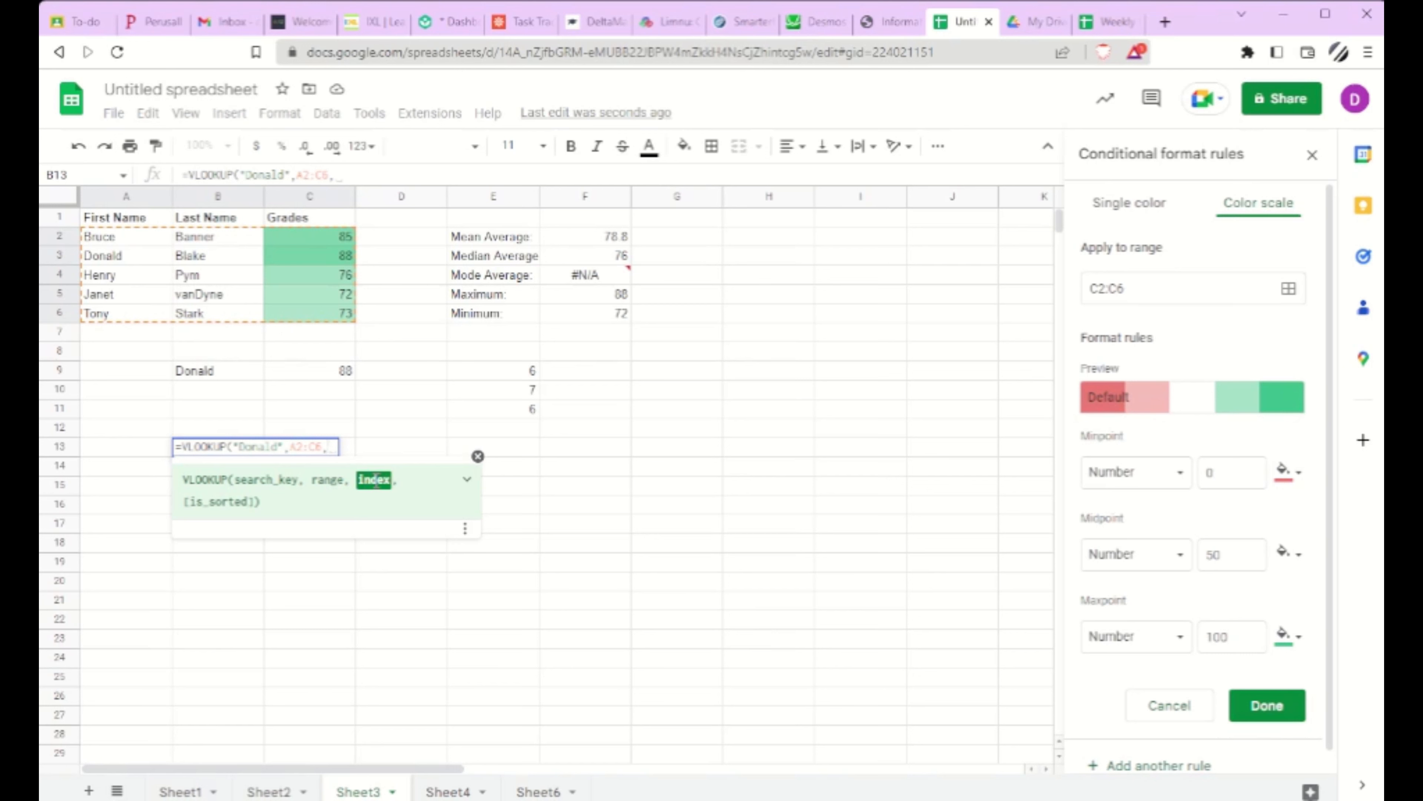
pyautogui.write('1')
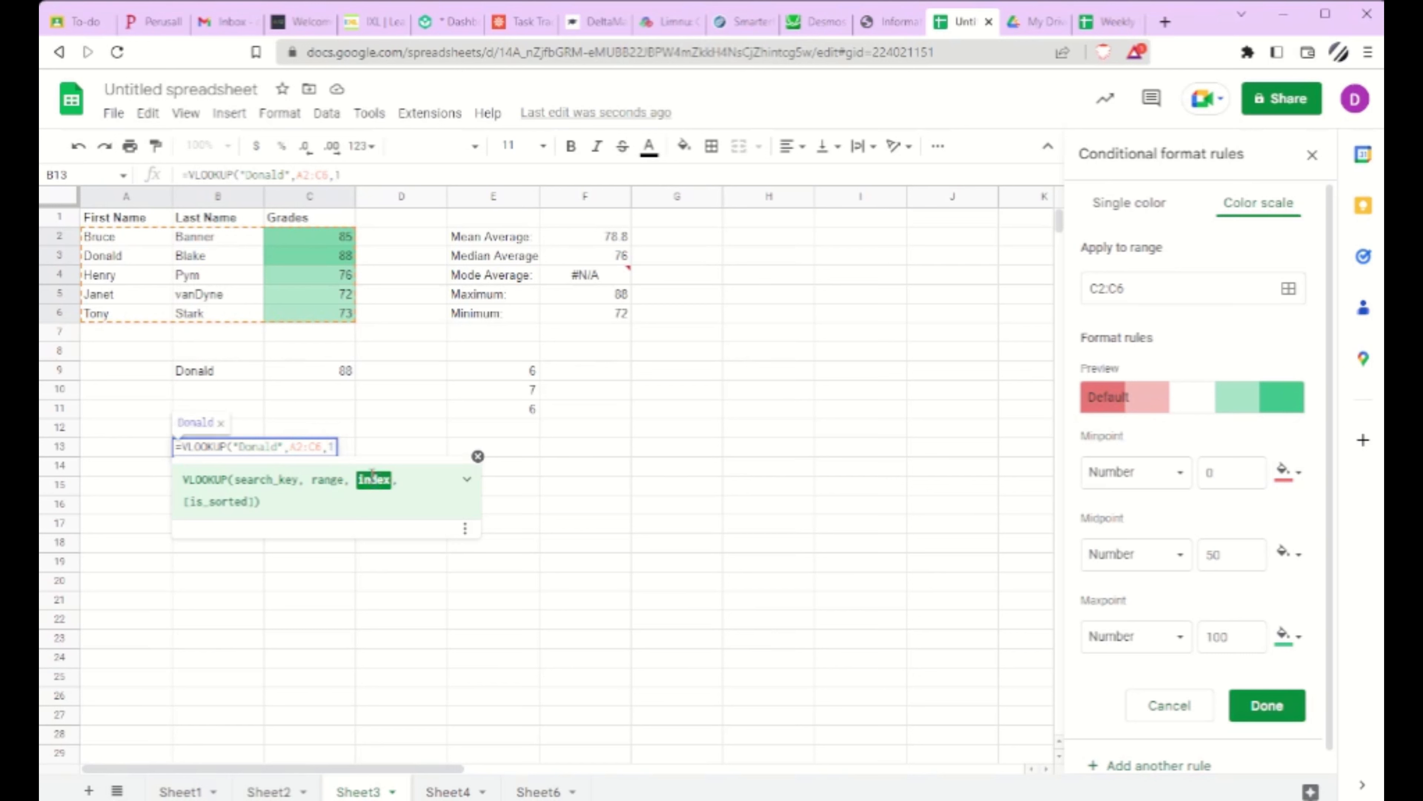
pyautogui.write(')')
pyautogui.press('Return')
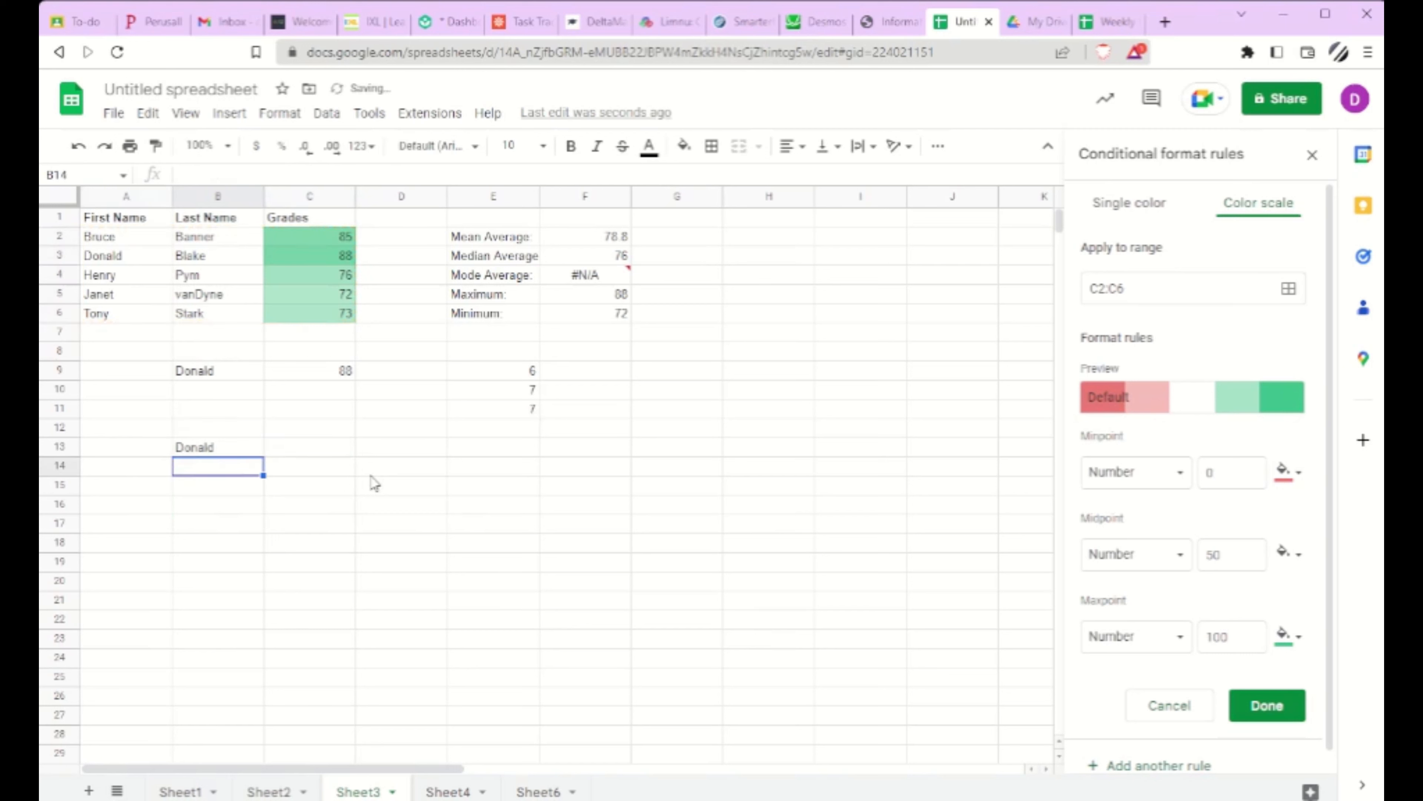
# Step: Change the index of the VLOOKUP formula in B13 to 3 and check the result against the grade in C3
pyautogui.click(227, 447)
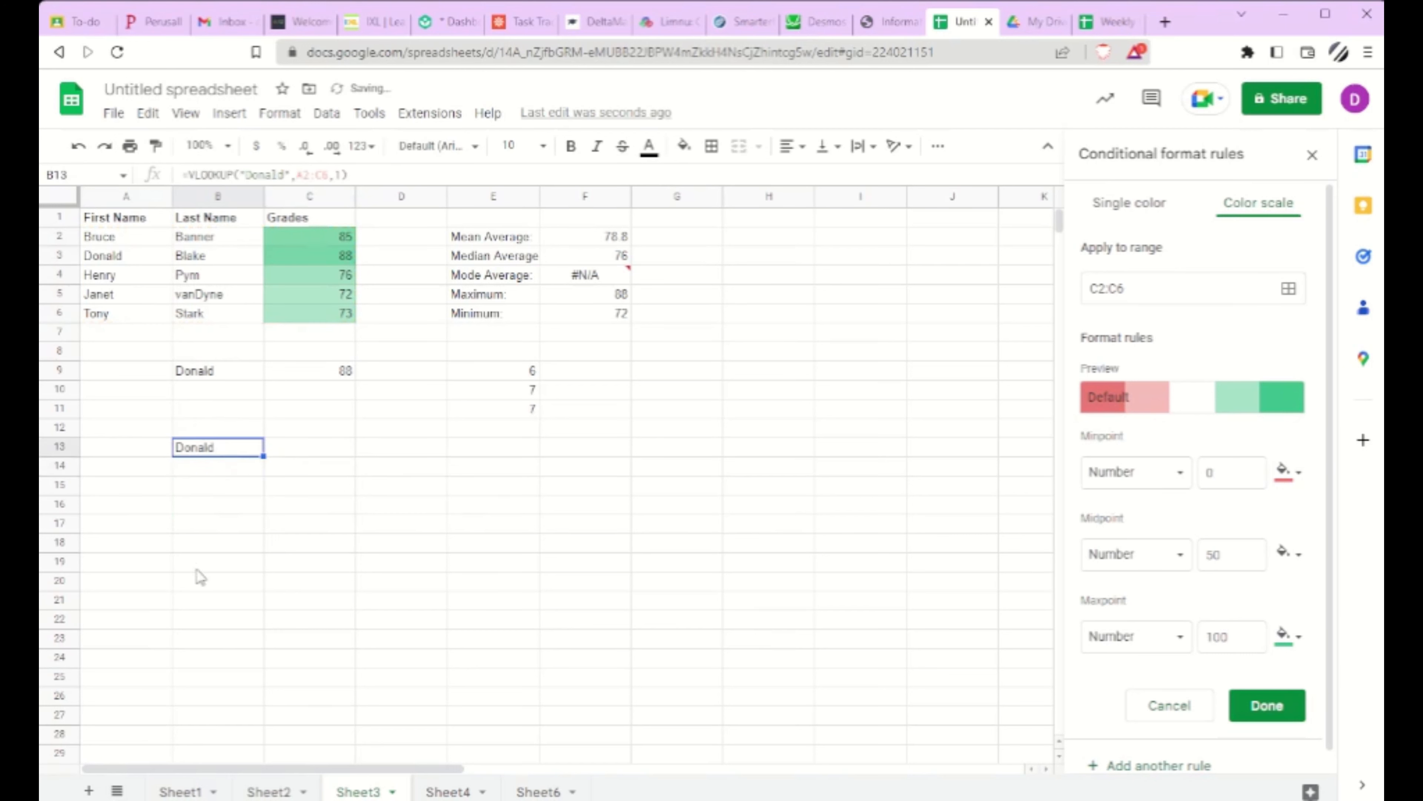
pyautogui.click(340, 175)
pyautogui.press('BackSpace')
pyautogui.write('3')
pyautogui.press('Return')
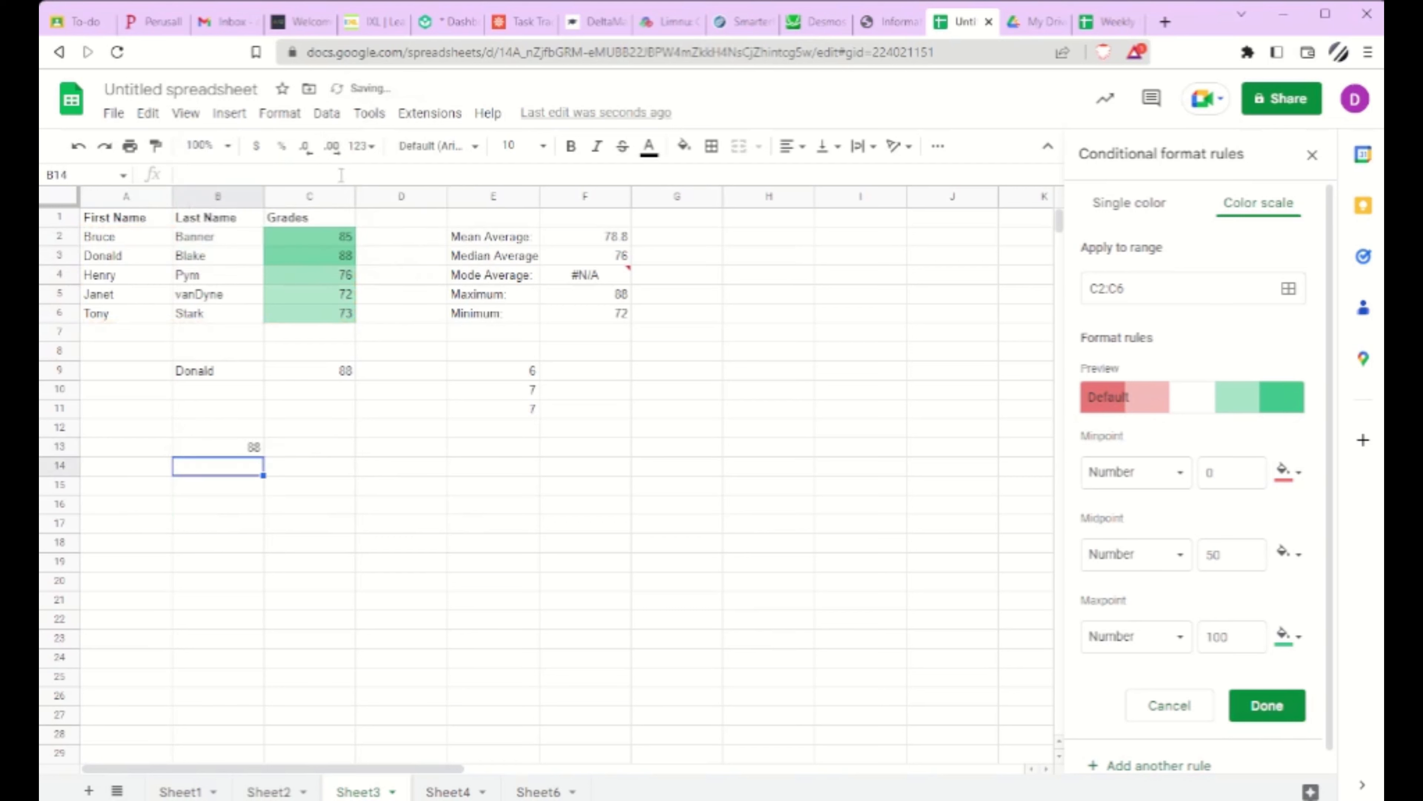
pyautogui.click(228, 452)
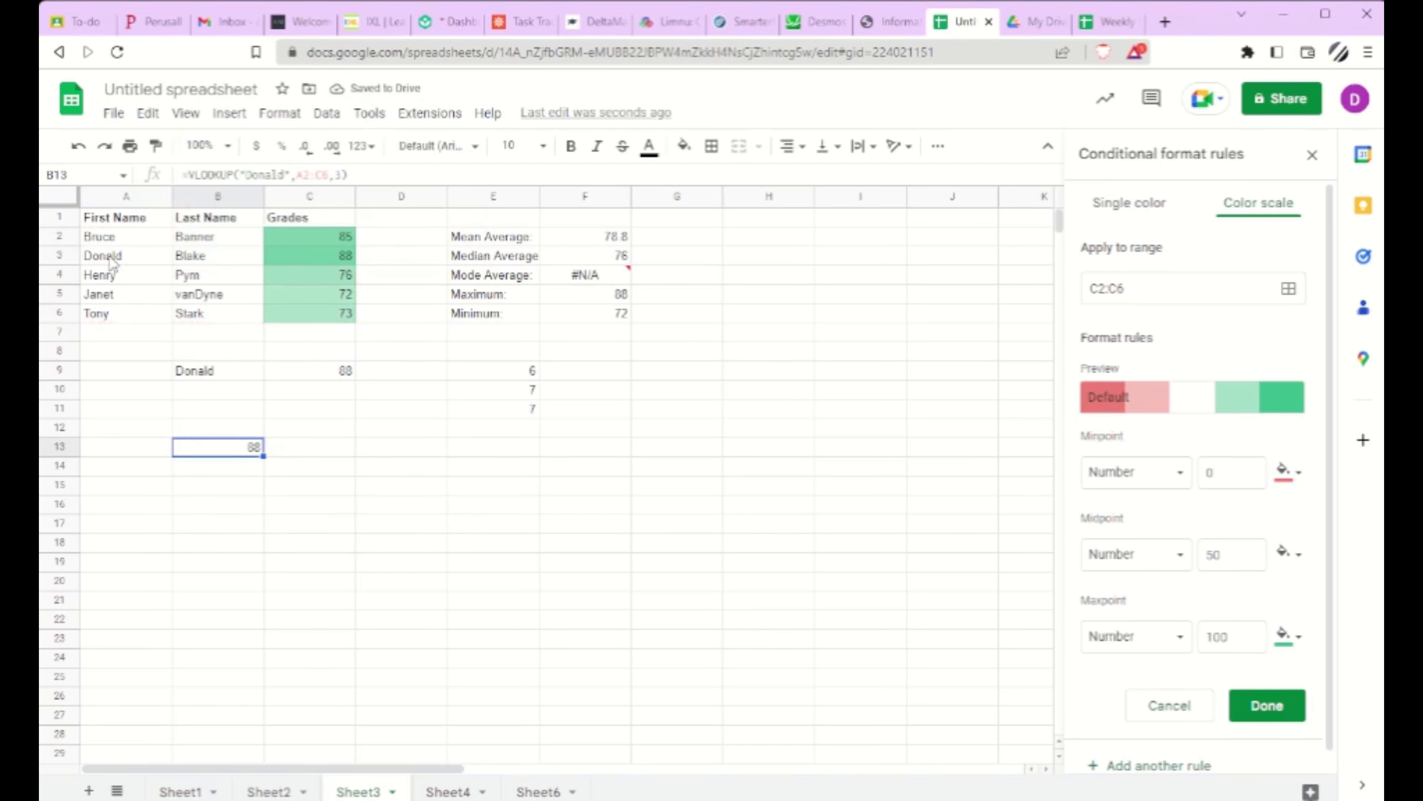
pyautogui.click(325, 258)
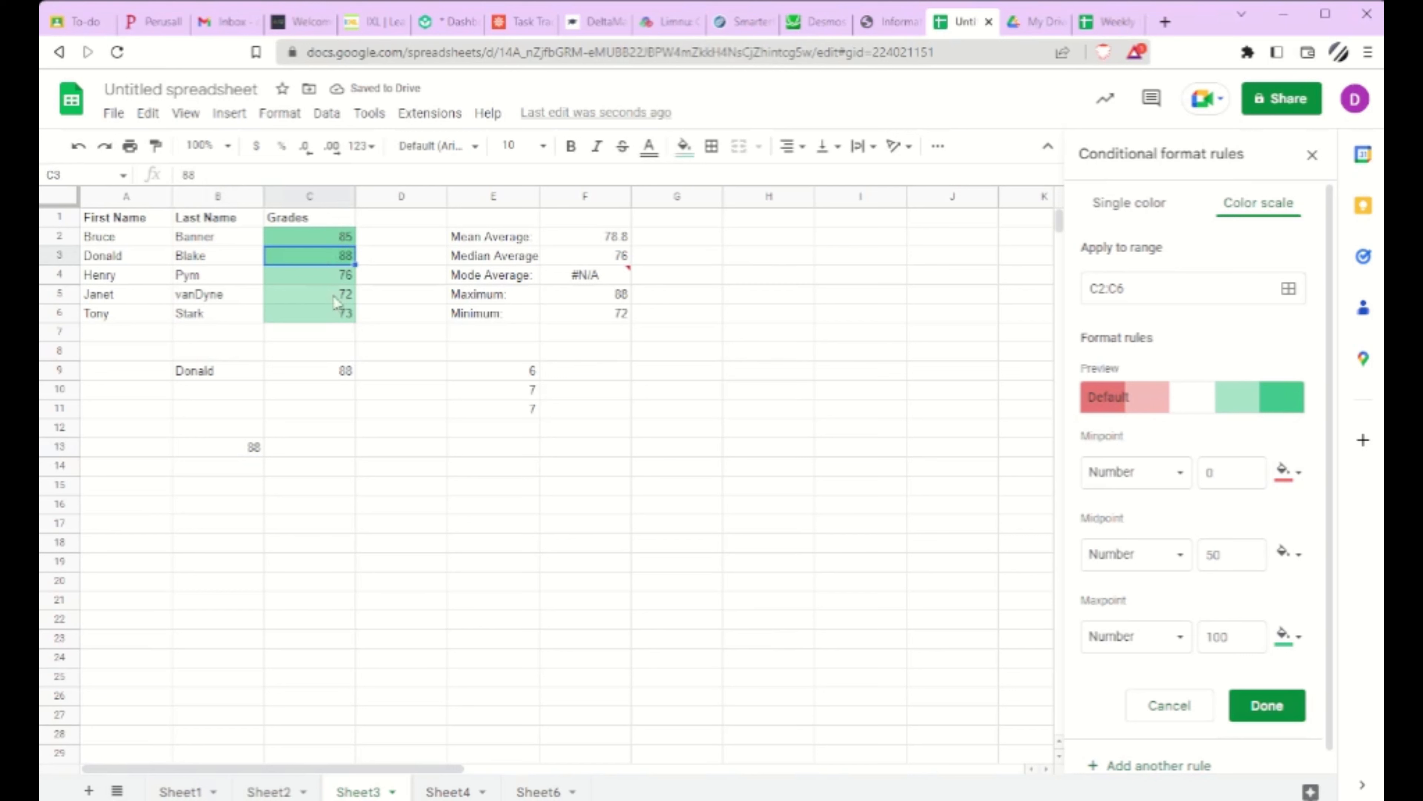
# Step: Change the index of the VLOOKUP formula in B13 to 2 for the last name column
pyautogui.click(232, 448)
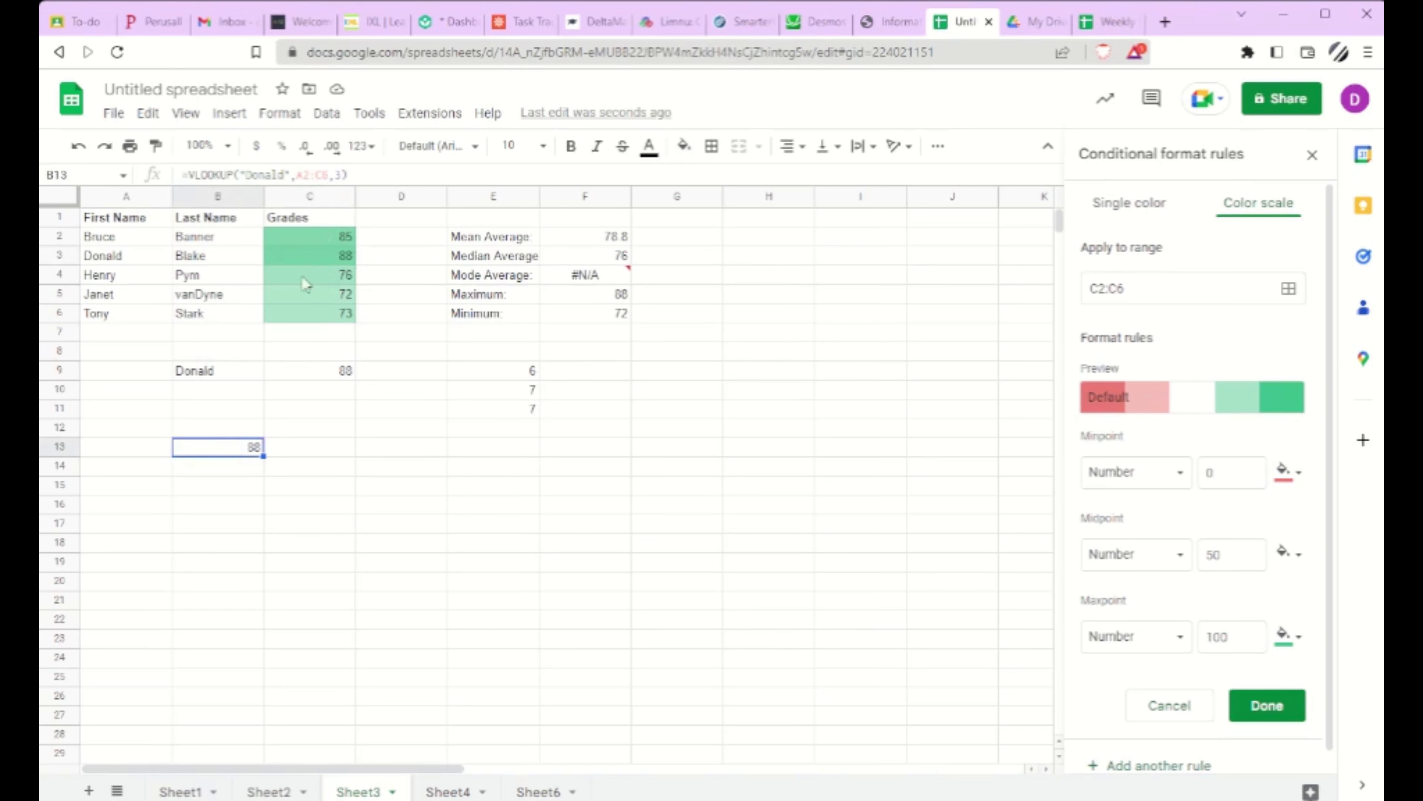
pyautogui.click(335, 175)
pyautogui.press('BackSpace')
pyautogui.write('2')
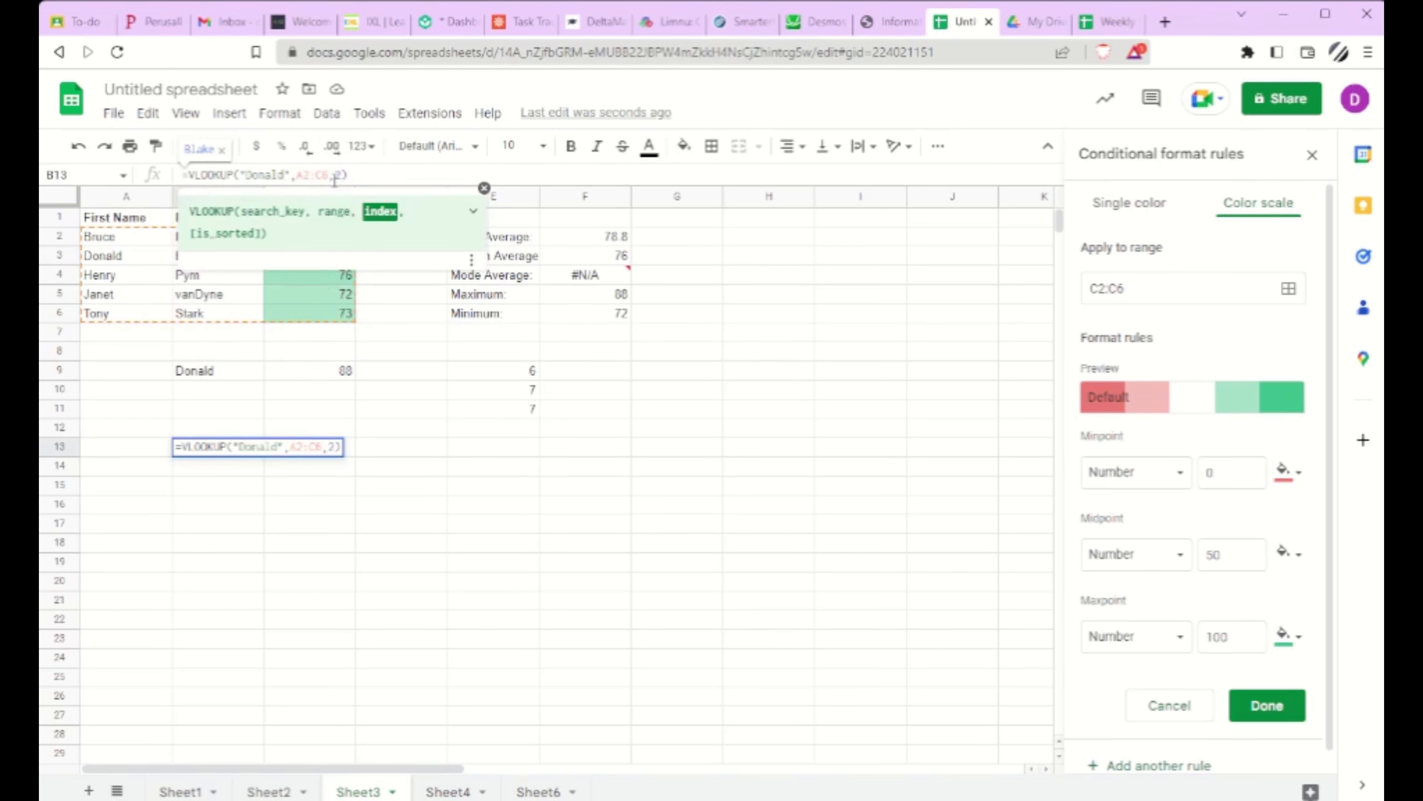
pyautogui.press('Return')
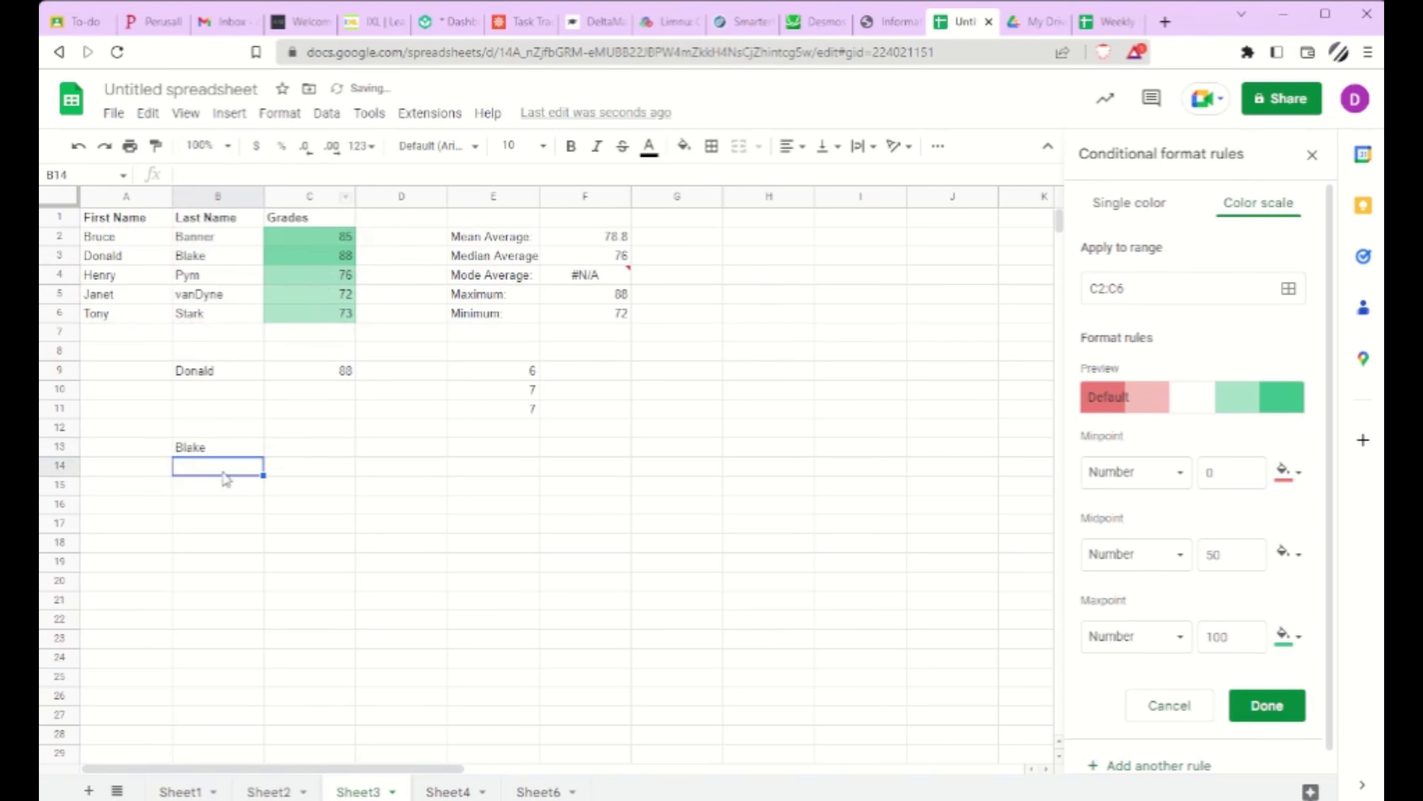
# Step: Enter the first name from A3 into cell A13 as the lookup input
pyautogui.click(225, 455)
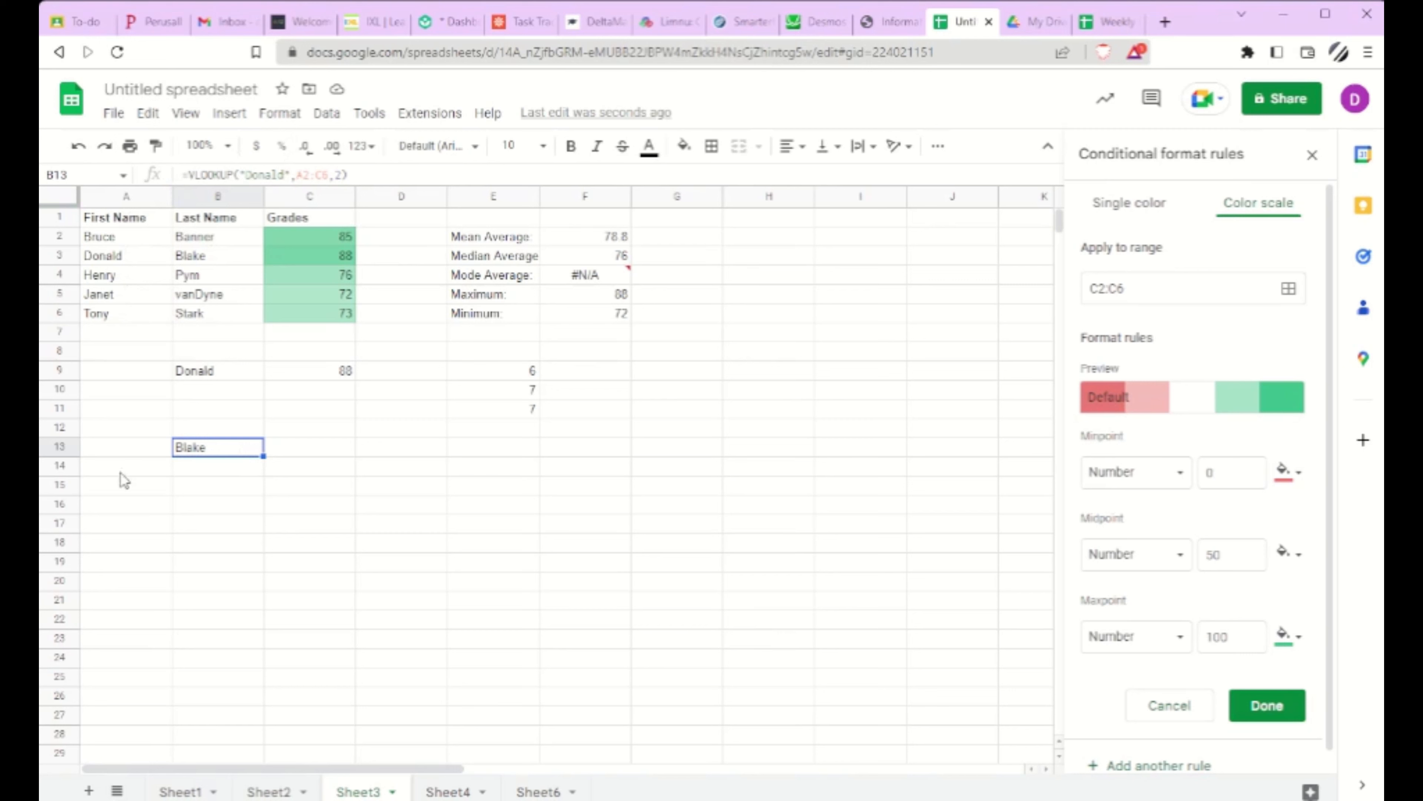
pyautogui.click(129, 454)
pyautogui.write('Donald')
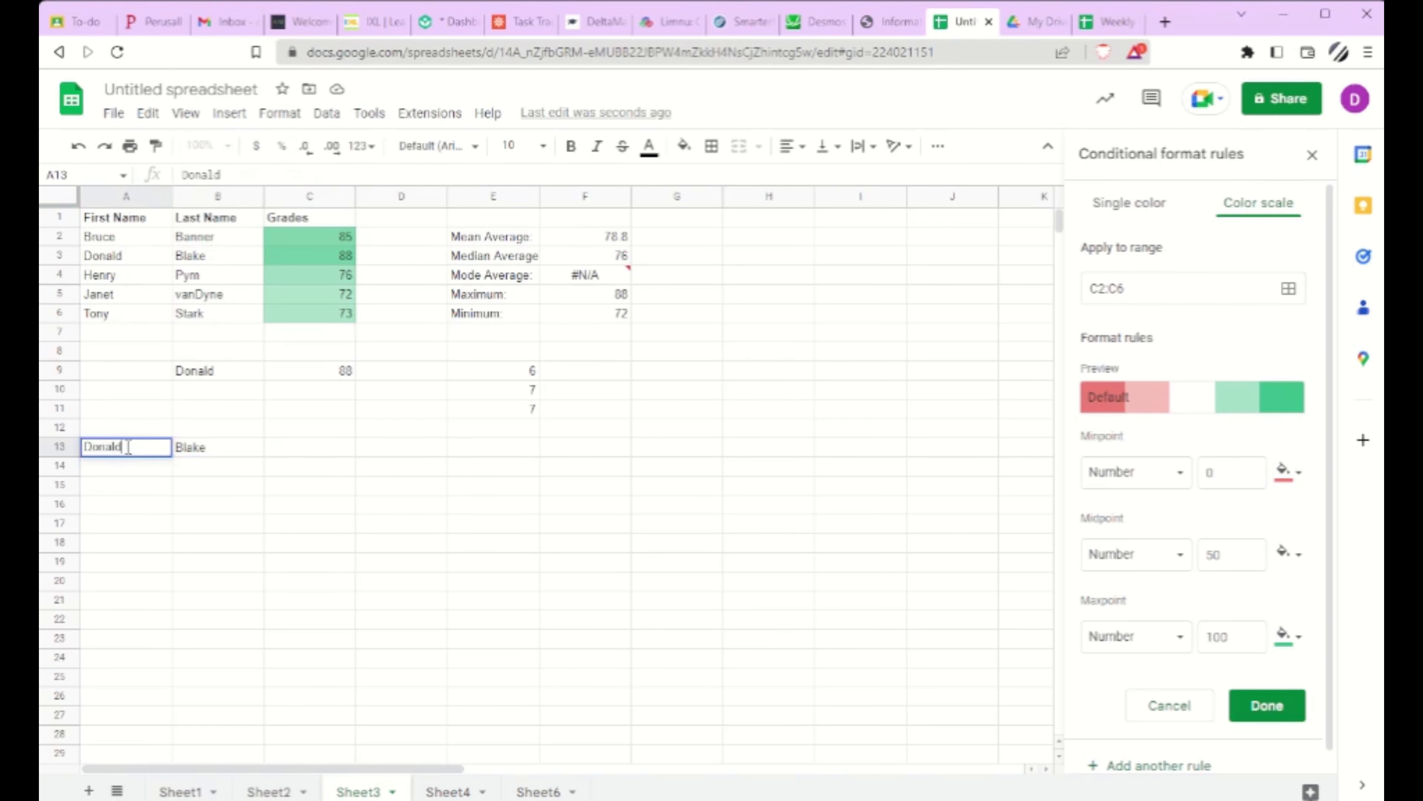
pyautogui.click(190, 489)
# Step: Replace the quoted name in the B13 VLOOKUP formula with a reference to cell A13 as the search key
pyautogui.click(195, 453)
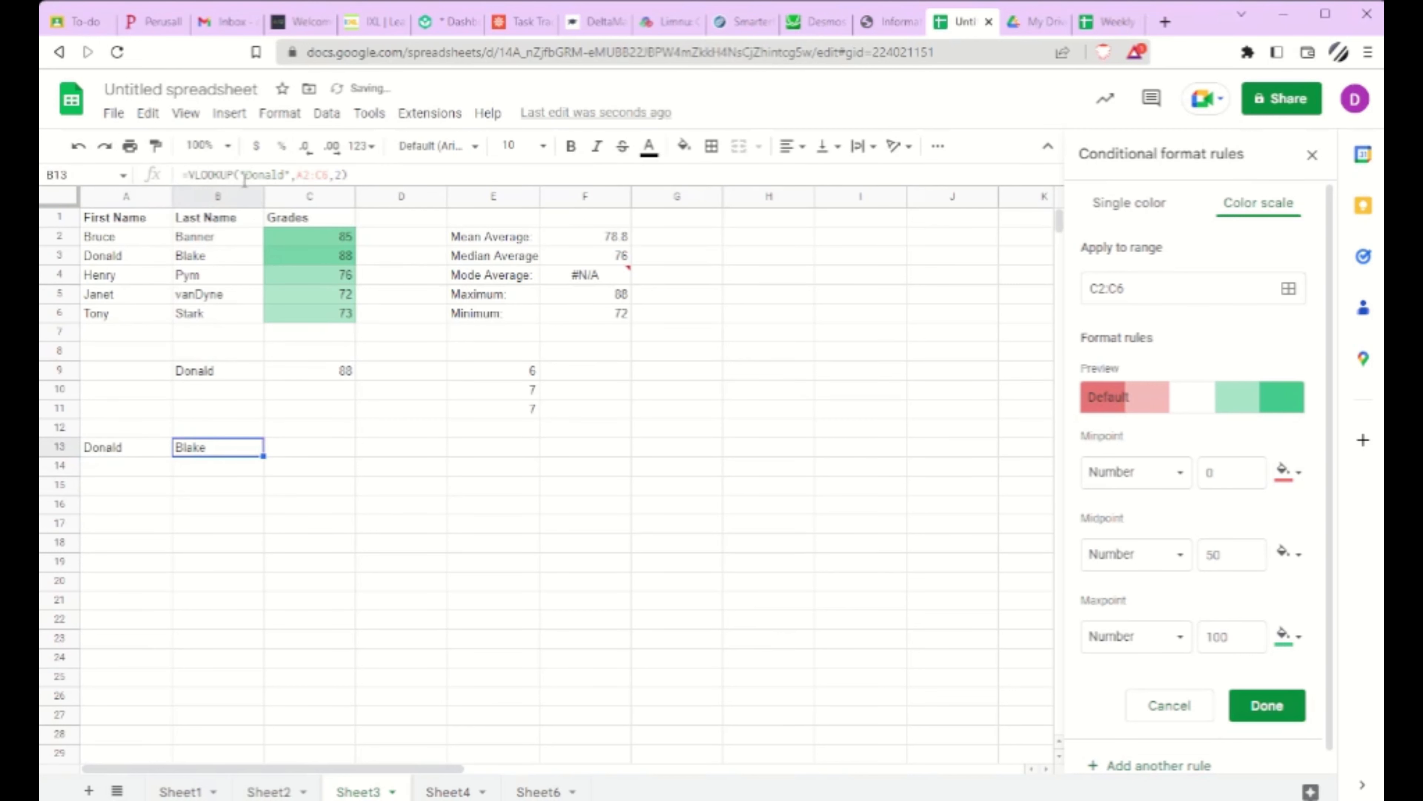
pyautogui.moveTo(243, 176); pyautogui.dragTo(293, 175)
pyautogui.press('BackSpace')
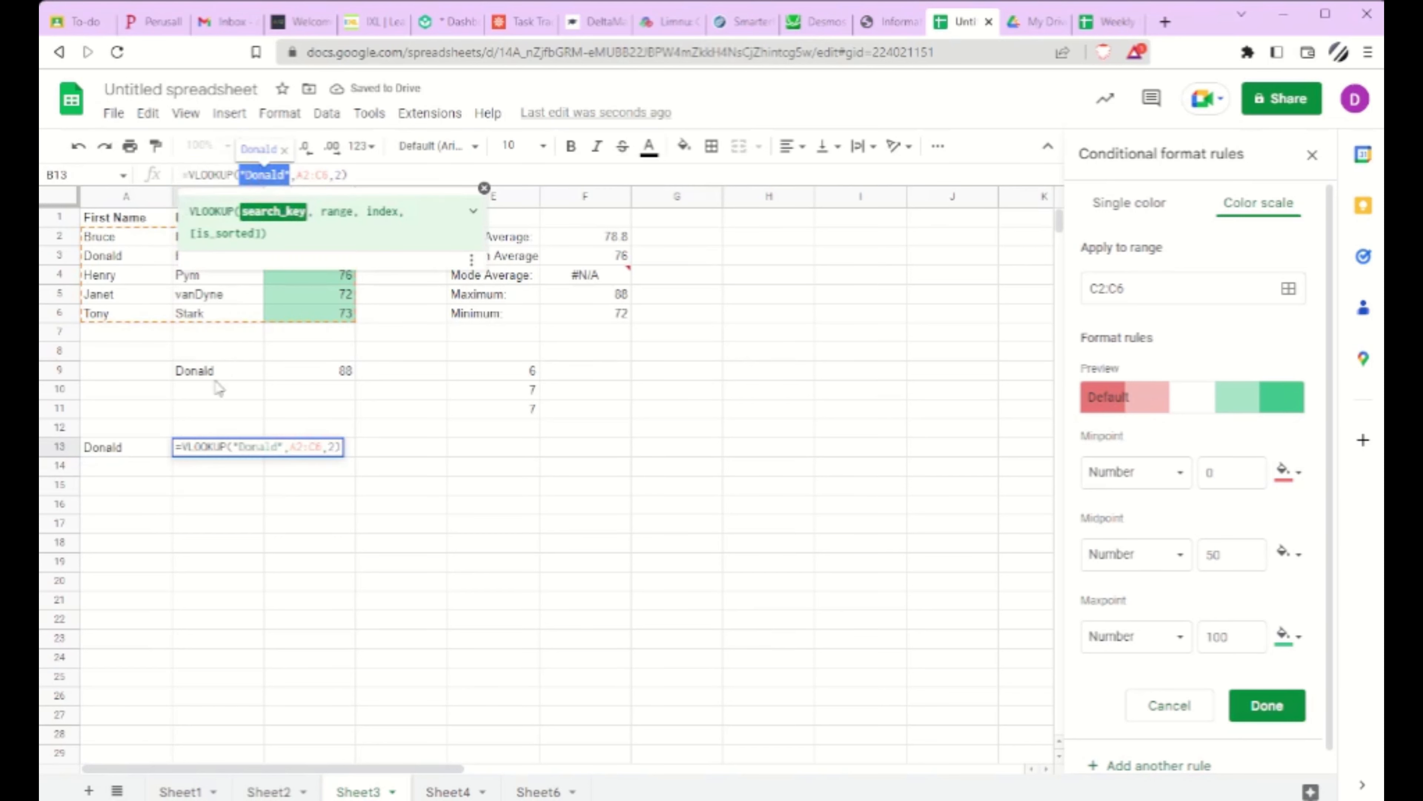
pyautogui.click(124, 443)
pyautogui.press('Return')
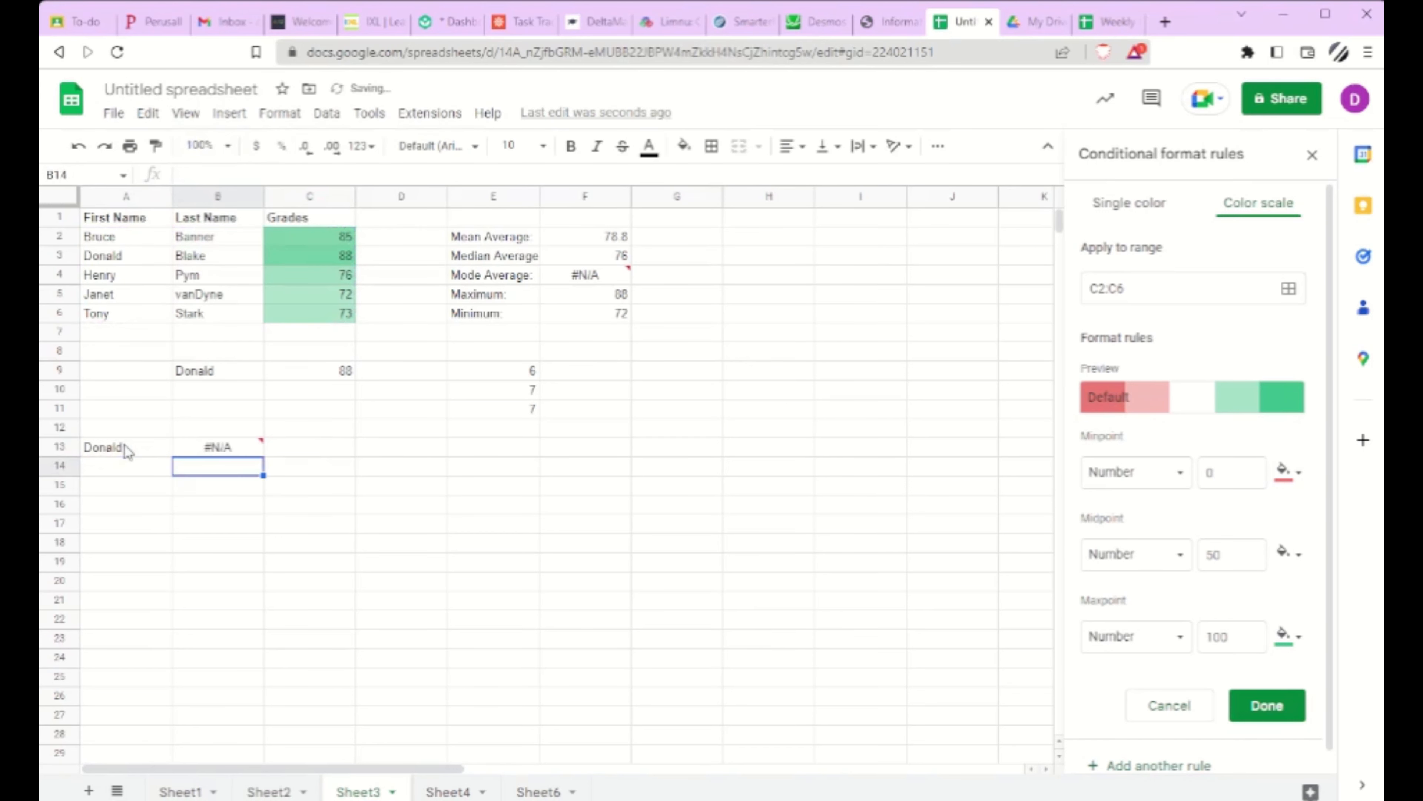
pyautogui.click(213, 452)
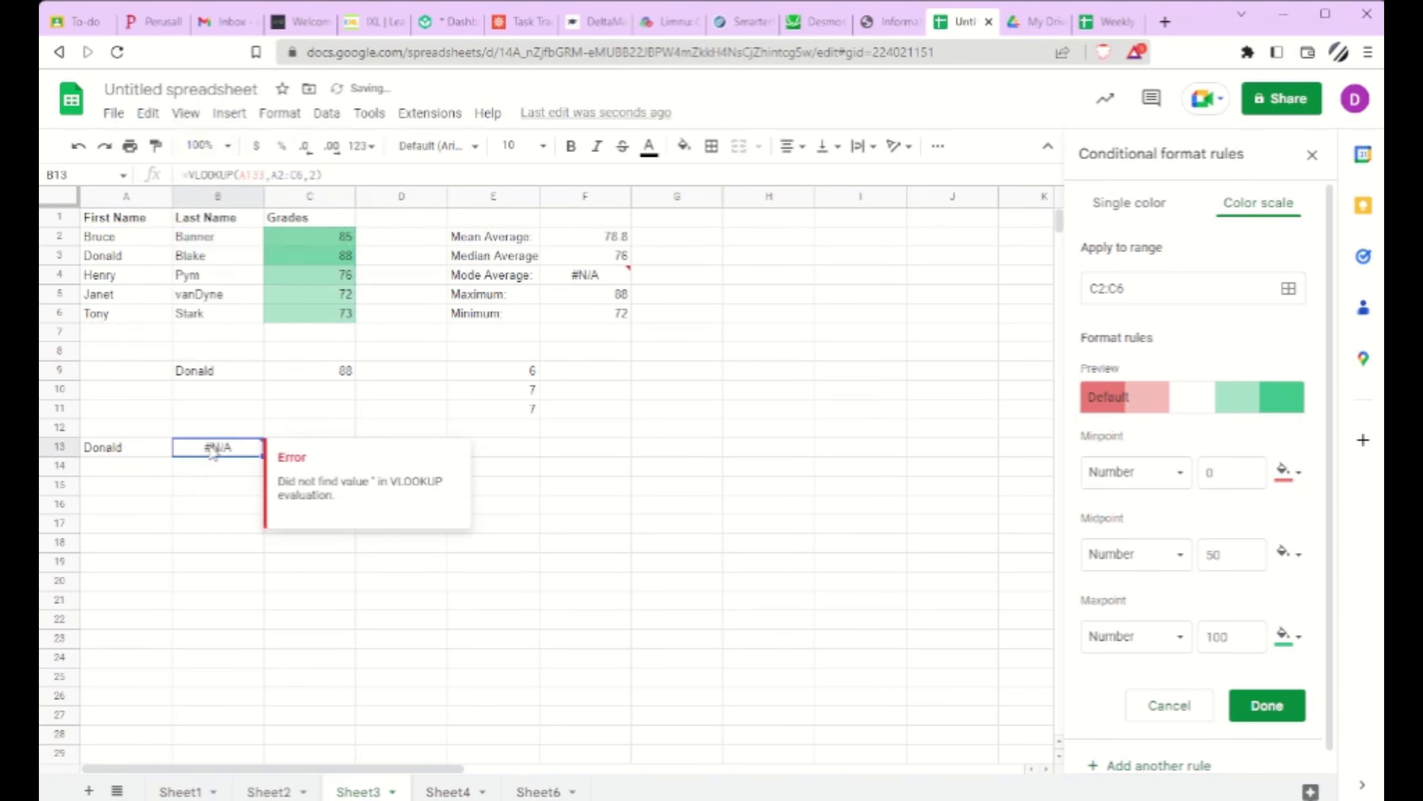
pyautogui.click(262, 173)
pyautogui.press('BackSpace')
pyautogui.press('Return')
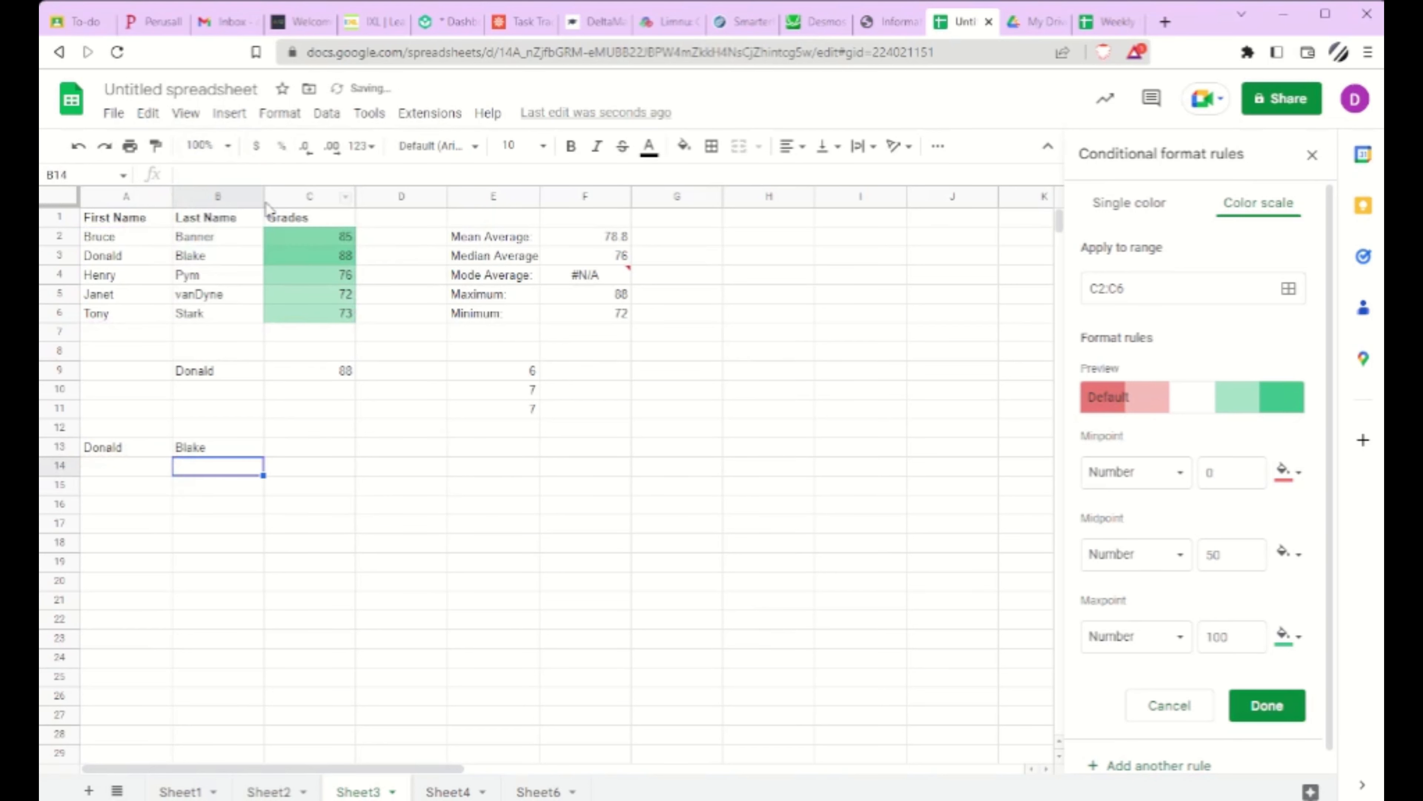
# Step: Set the index of the A13-based VLOOKUP formula in B13 to 3 for the Grades column
pyautogui.click(222, 452)
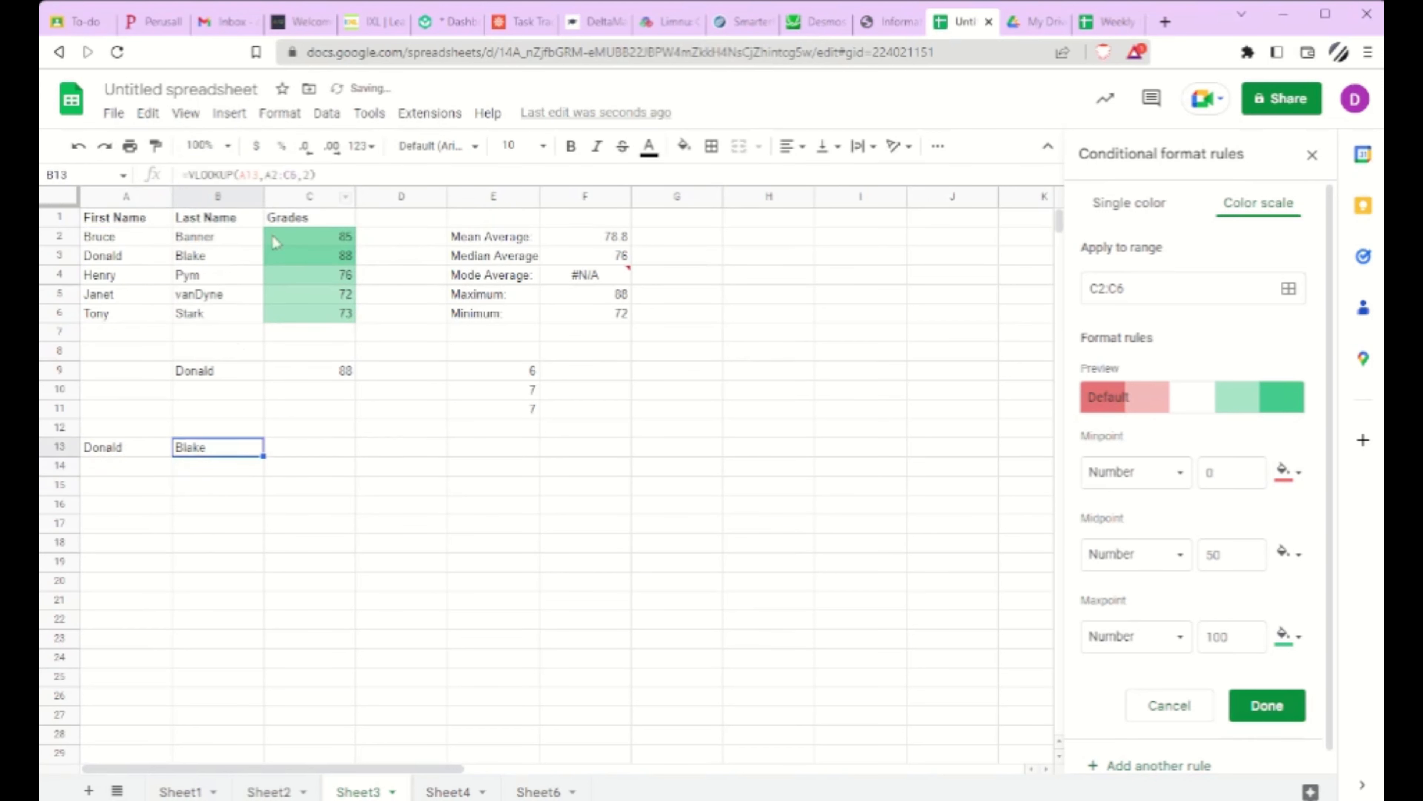
pyautogui.doubleClick(305, 173)
pyautogui.write('3')
pyautogui.press('Return')
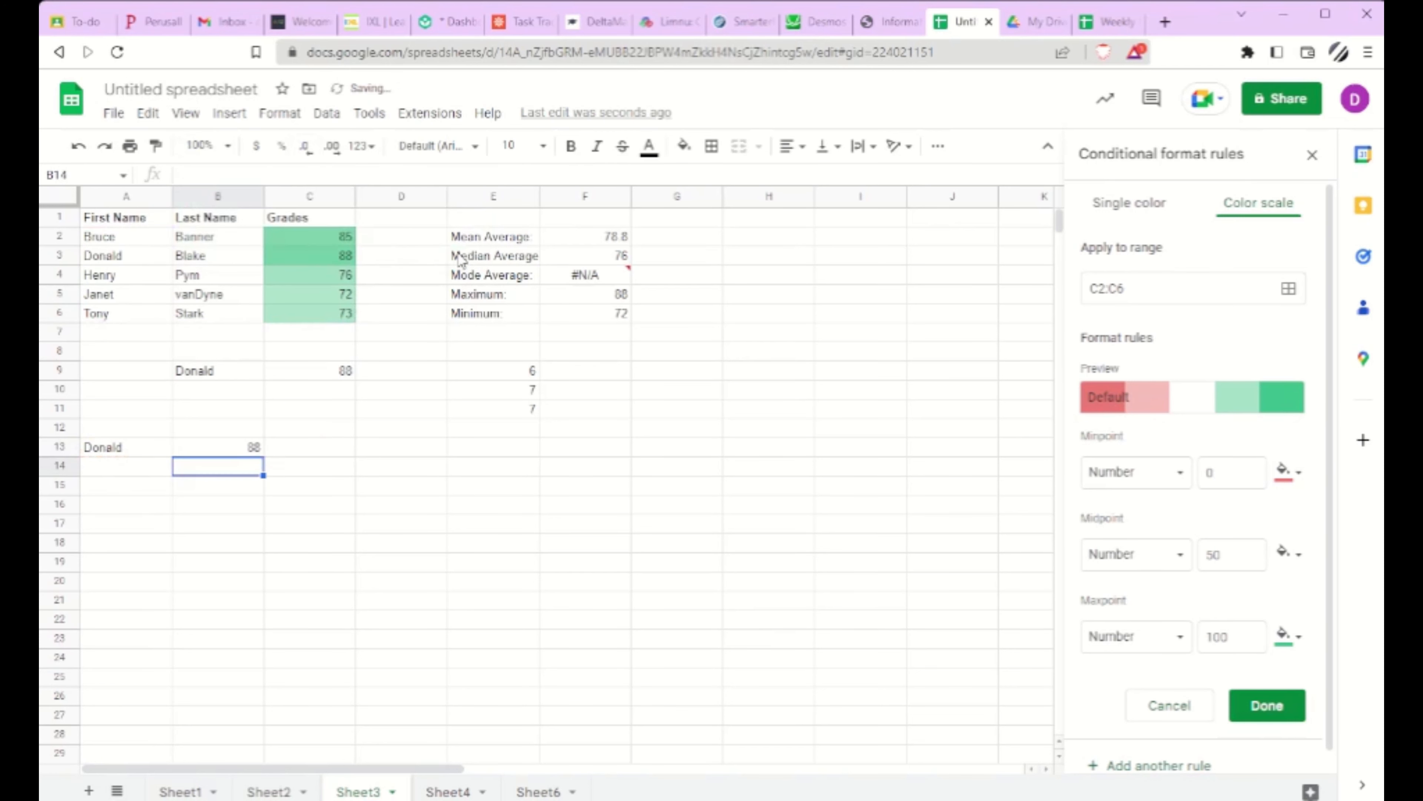
# Step: Replace the name in A13 with an unlisted first name that sorts between those in A3 and A4, and inspect the B13 formula
pyautogui.click(114, 456)
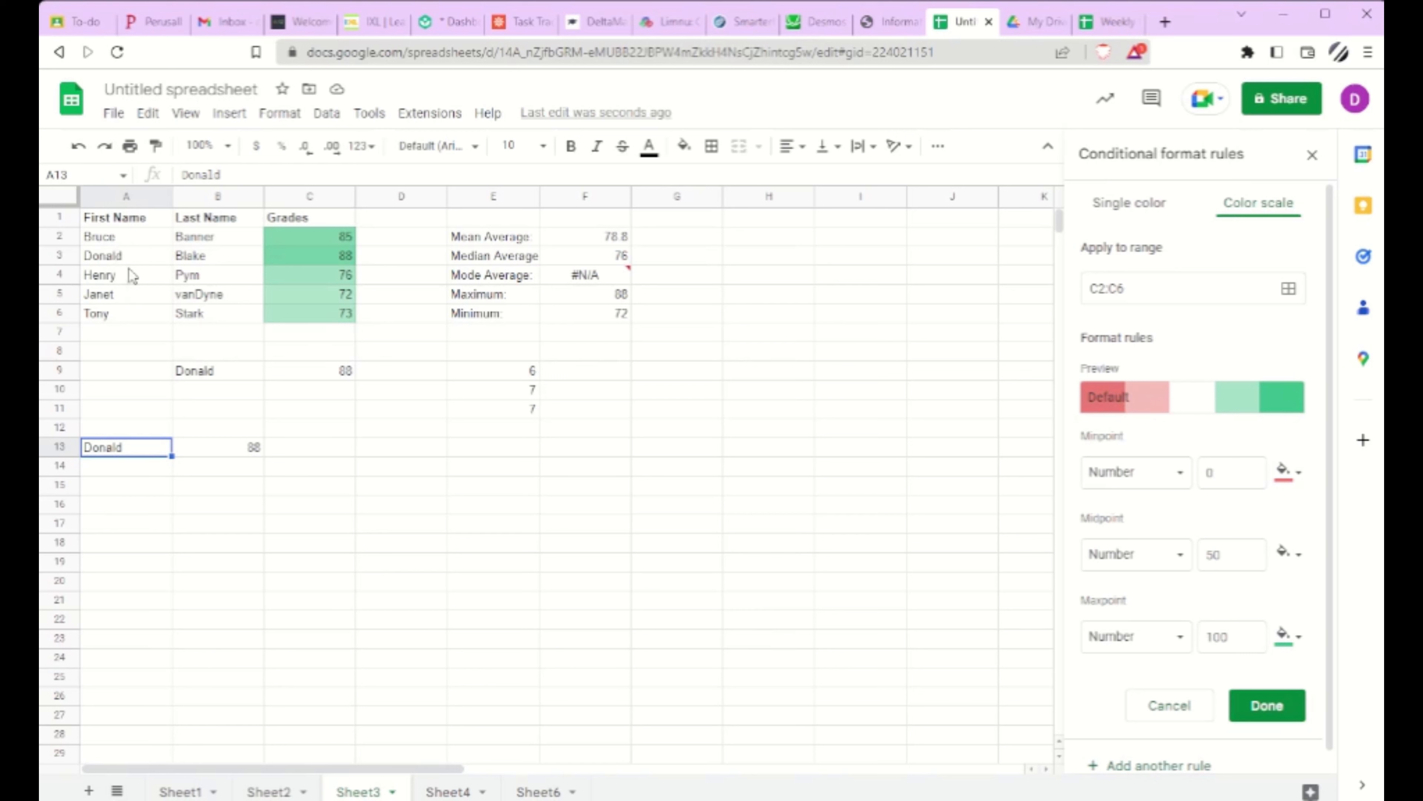
pyautogui.write('Harnoor')
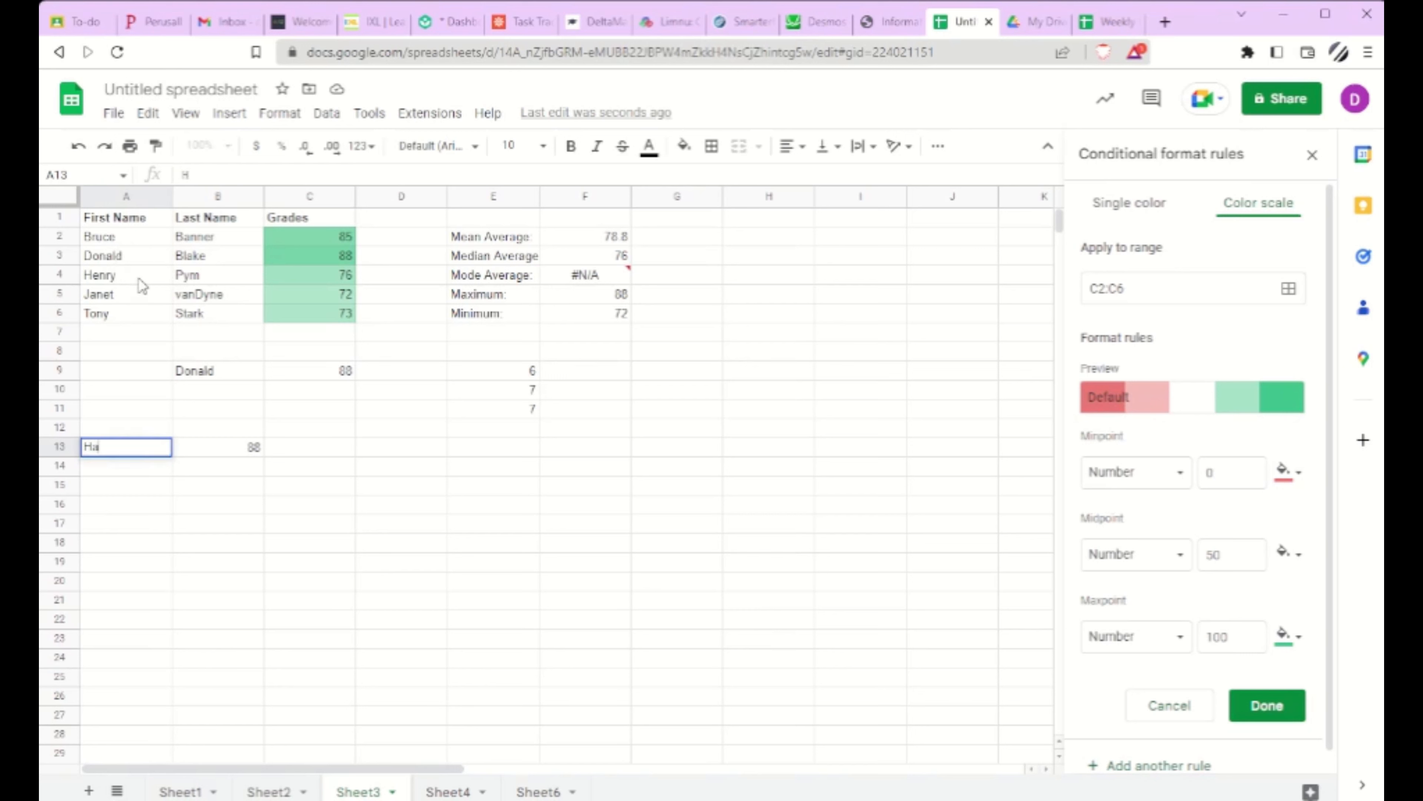
pyautogui.press('Return')
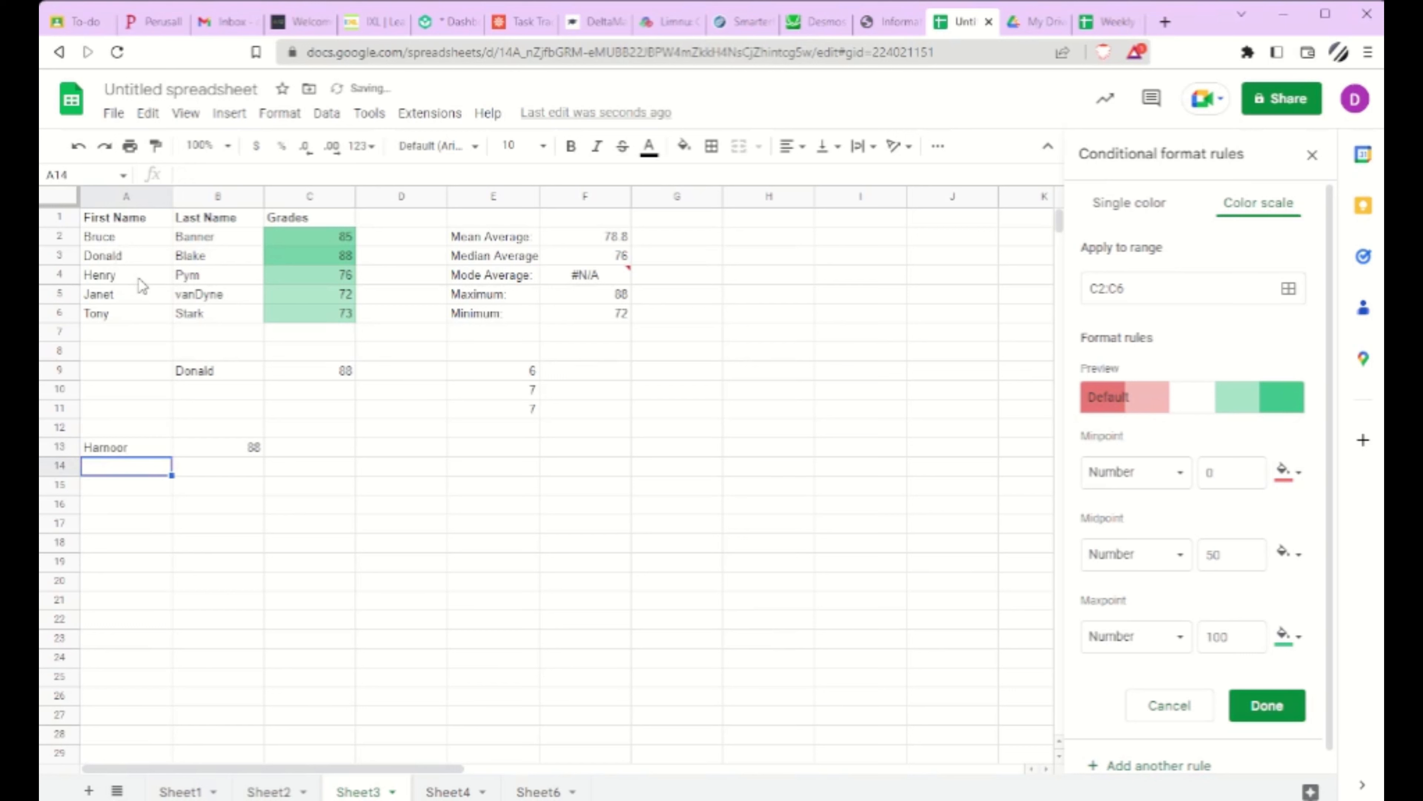
pyautogui.click(198, 448)
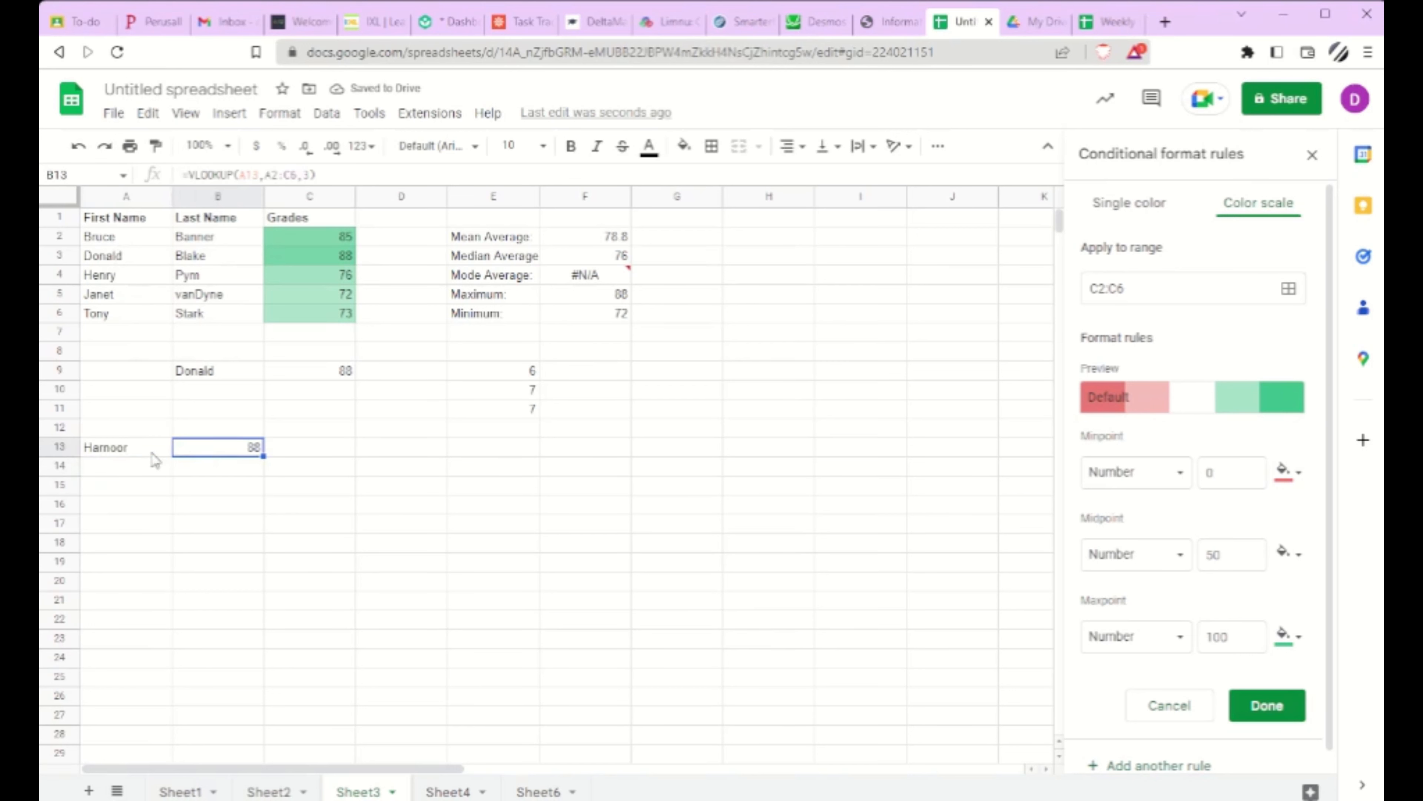
pyautogui.click(130, 263)
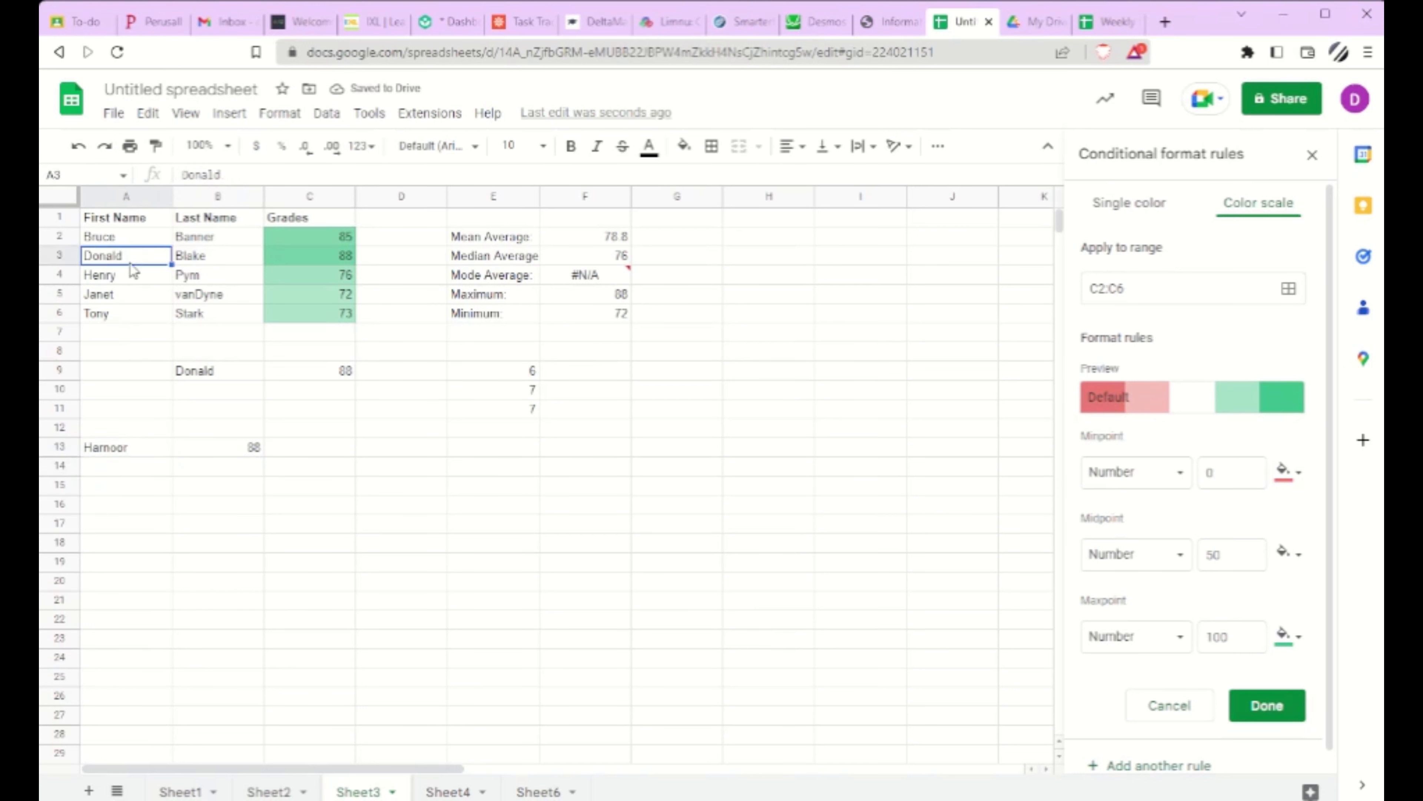
pyautogui.click(139, 447)
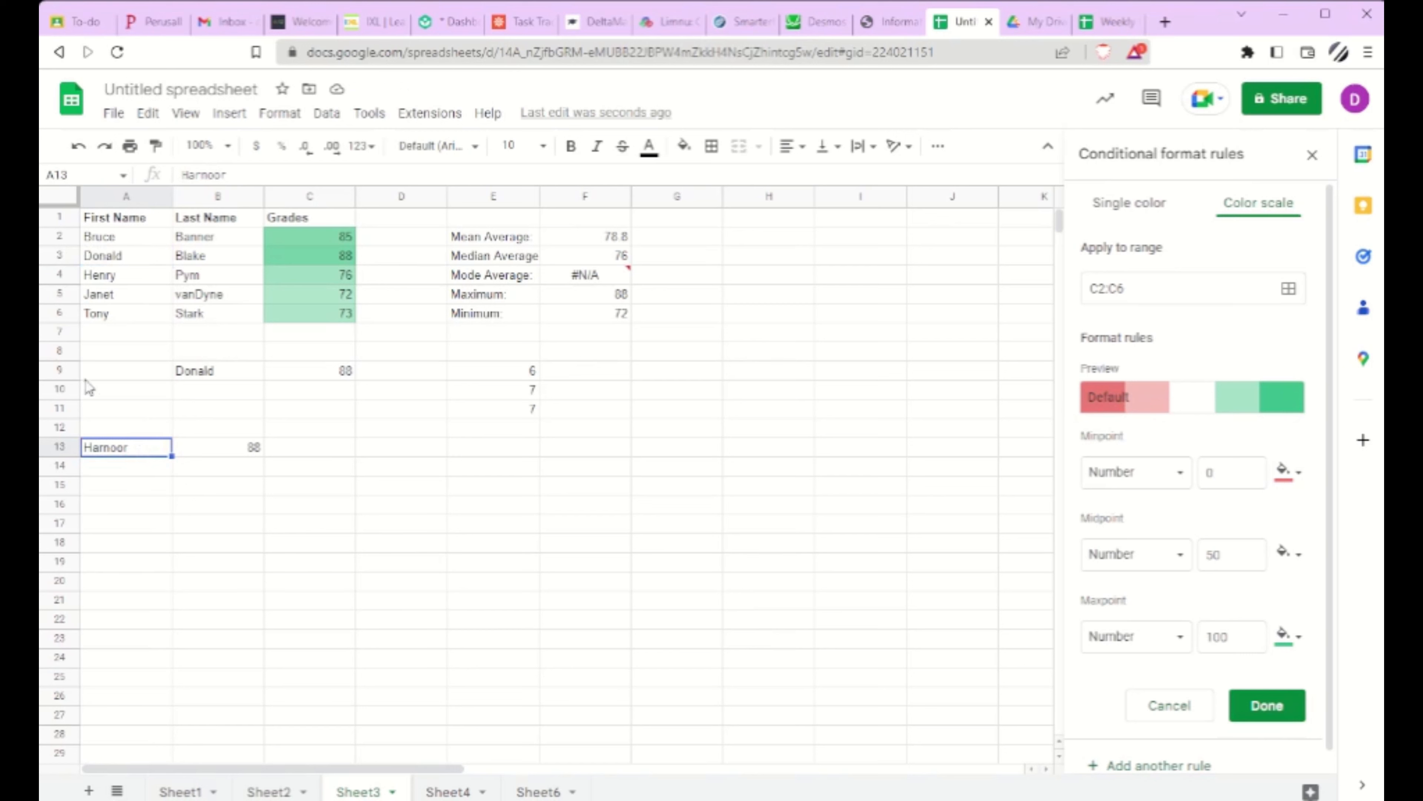
# Step: Replace the name in A13 with an unlisted first name that sorts alphabetically between those in A5 and A6
pyautogui.click(94, 297)
pyautogui.click(102, 312)
pyautogui.click(109, 297)
pyautogui.click(112, 311)
pyautogui.click(115, 299)
pyautogui.click(113, 312)
pyautogui.click(120, 448)
pyautogui.write('Sam')
pyautogui.press('Return')
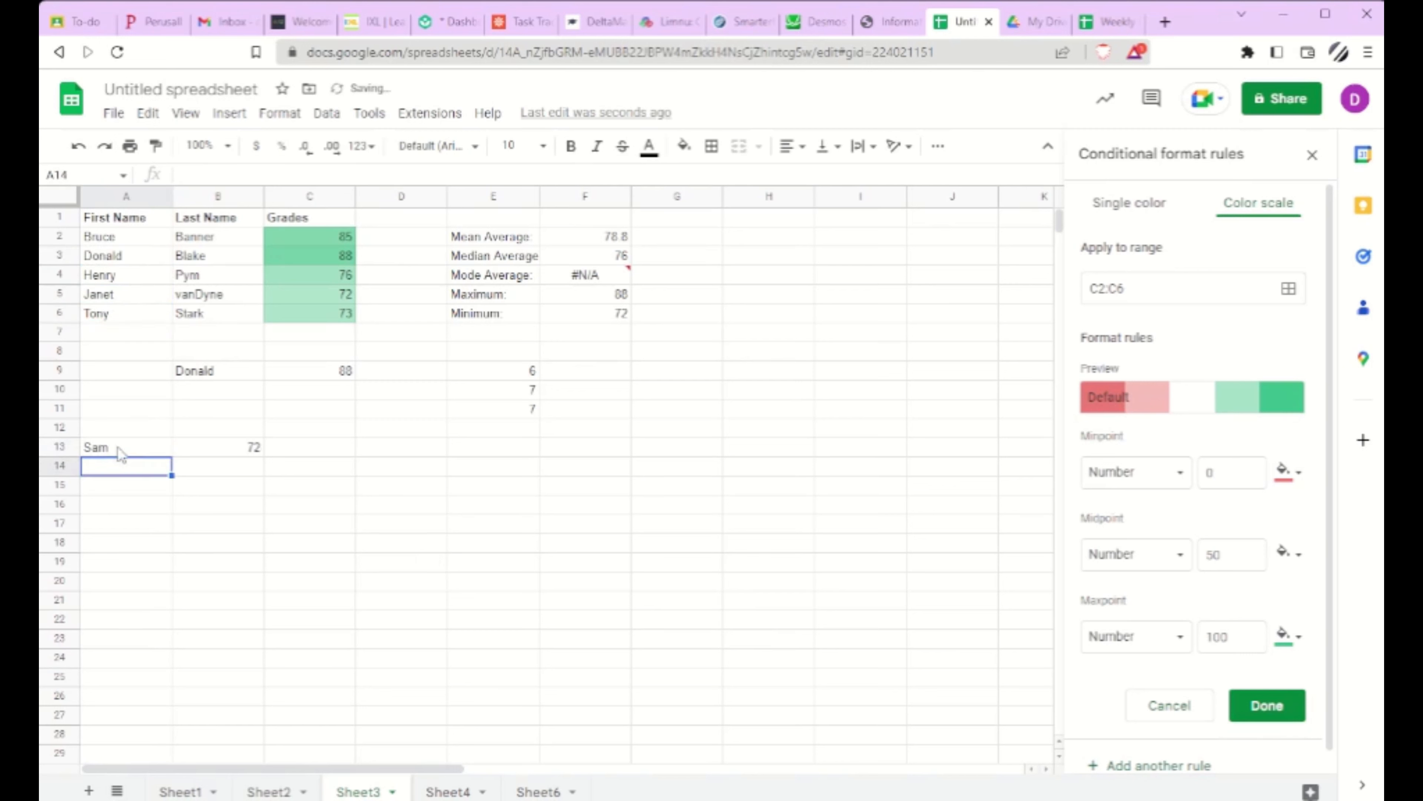
# Step: Compare the row 5 name and grade with the search name in A13, and examine the arguments of the B13 VLOOKUP formula
pyautogui.click(143, 297)
pyautogui.click(332, 301)
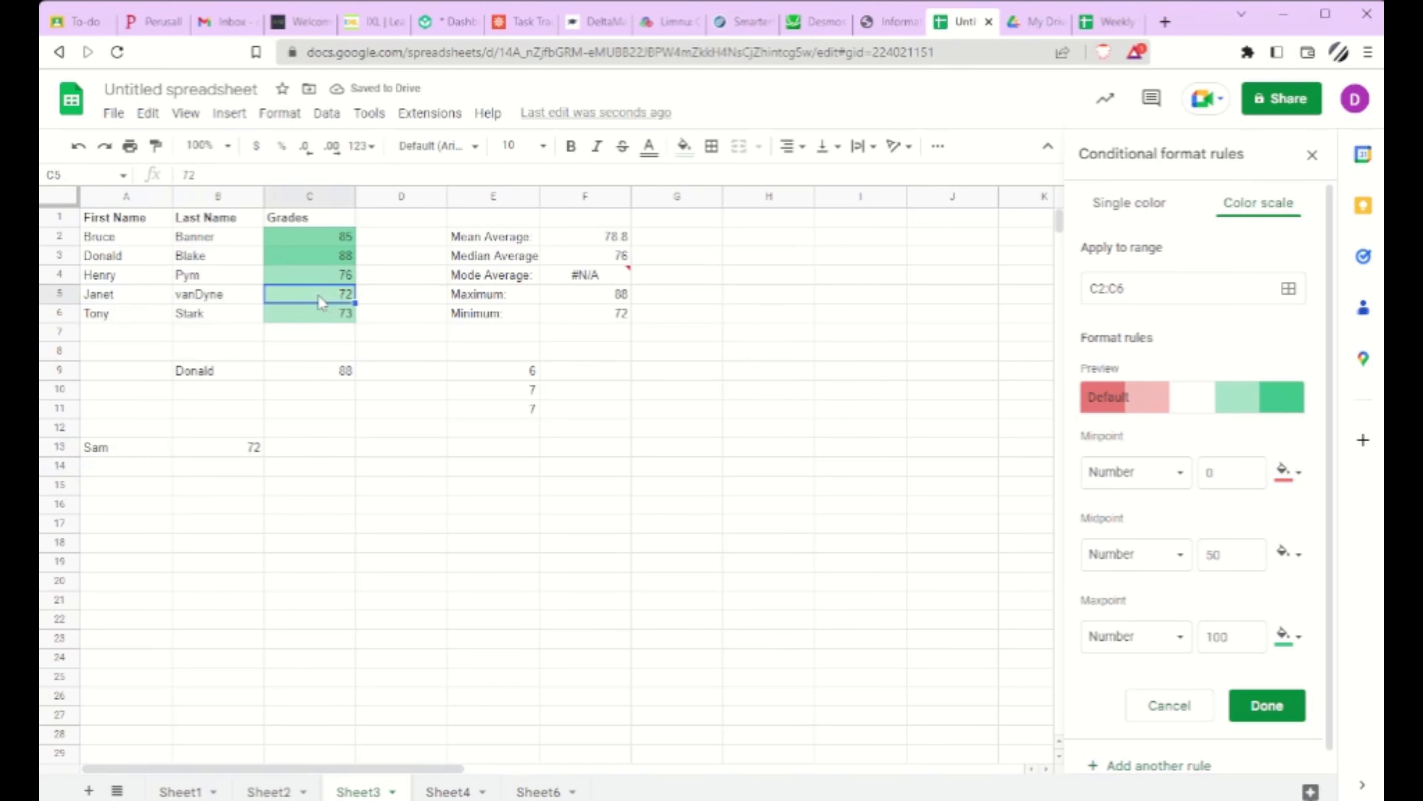
pyautogui.click(156, 453)
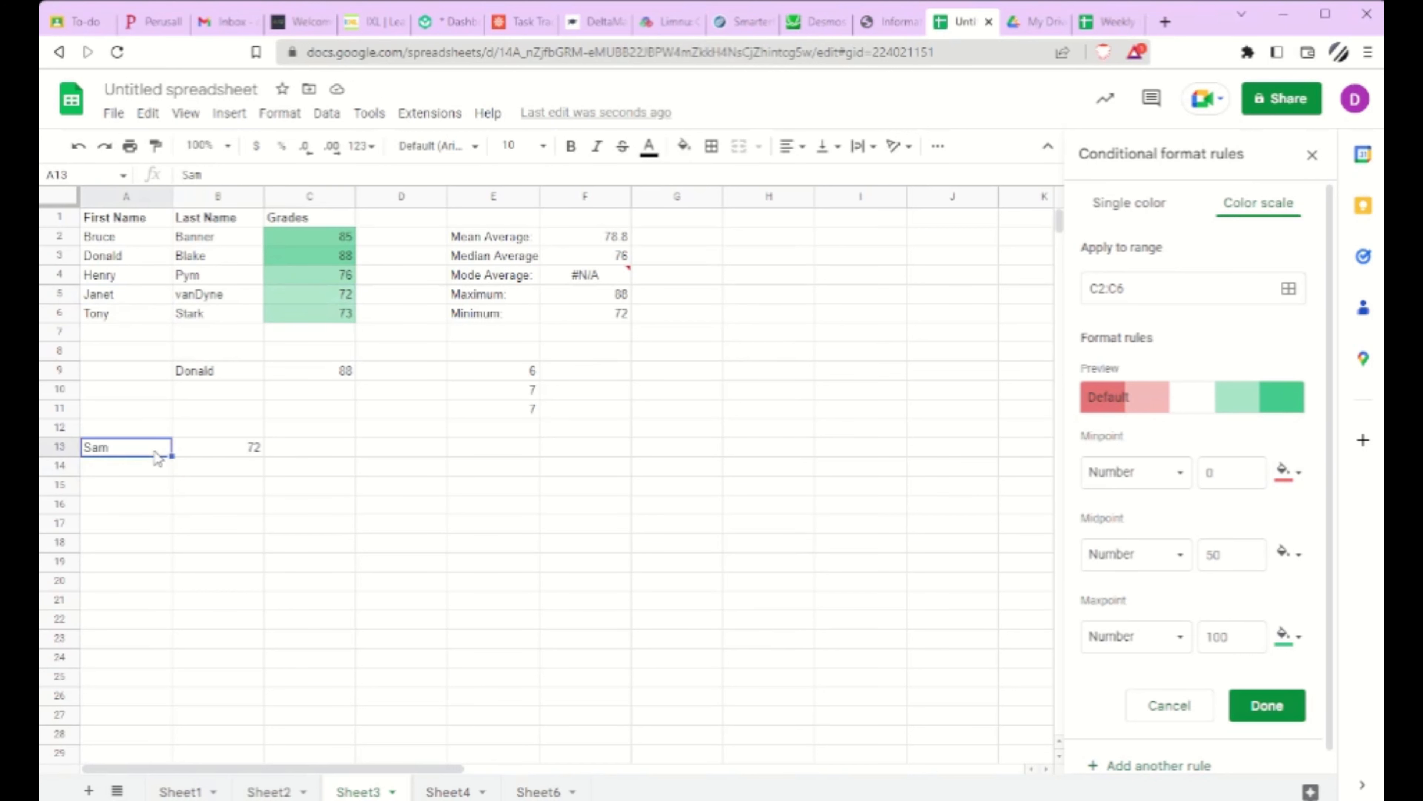
pyautogui.click(208, 448)
pyautogui.click(312, 175)
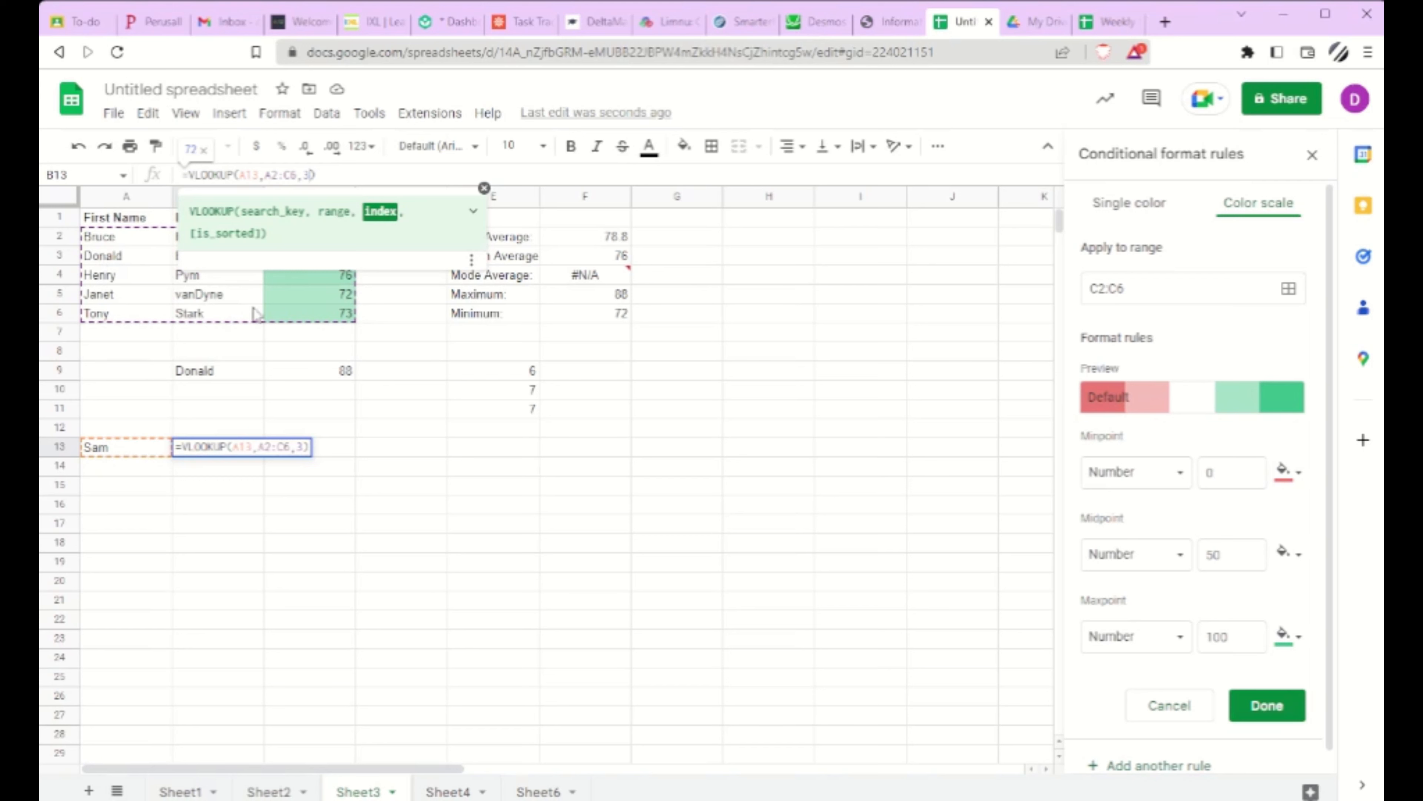
pyautogui.click(343, 507)
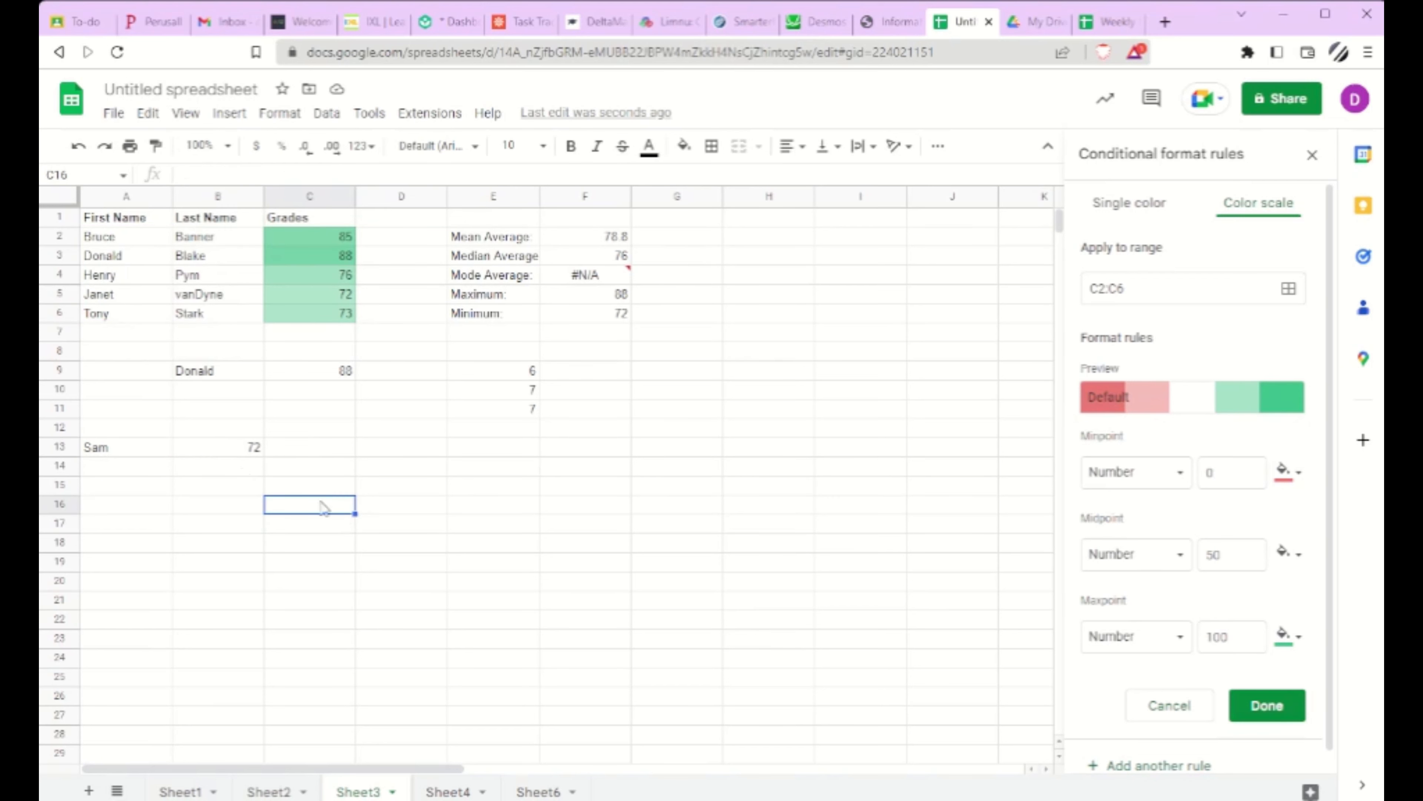
# Step: Add FALSE as the is_sorted argument of the B13 VLOOKUP formula to require an exact match
pyautogui.click(207, 452)
pyautogui.click(313, 175)
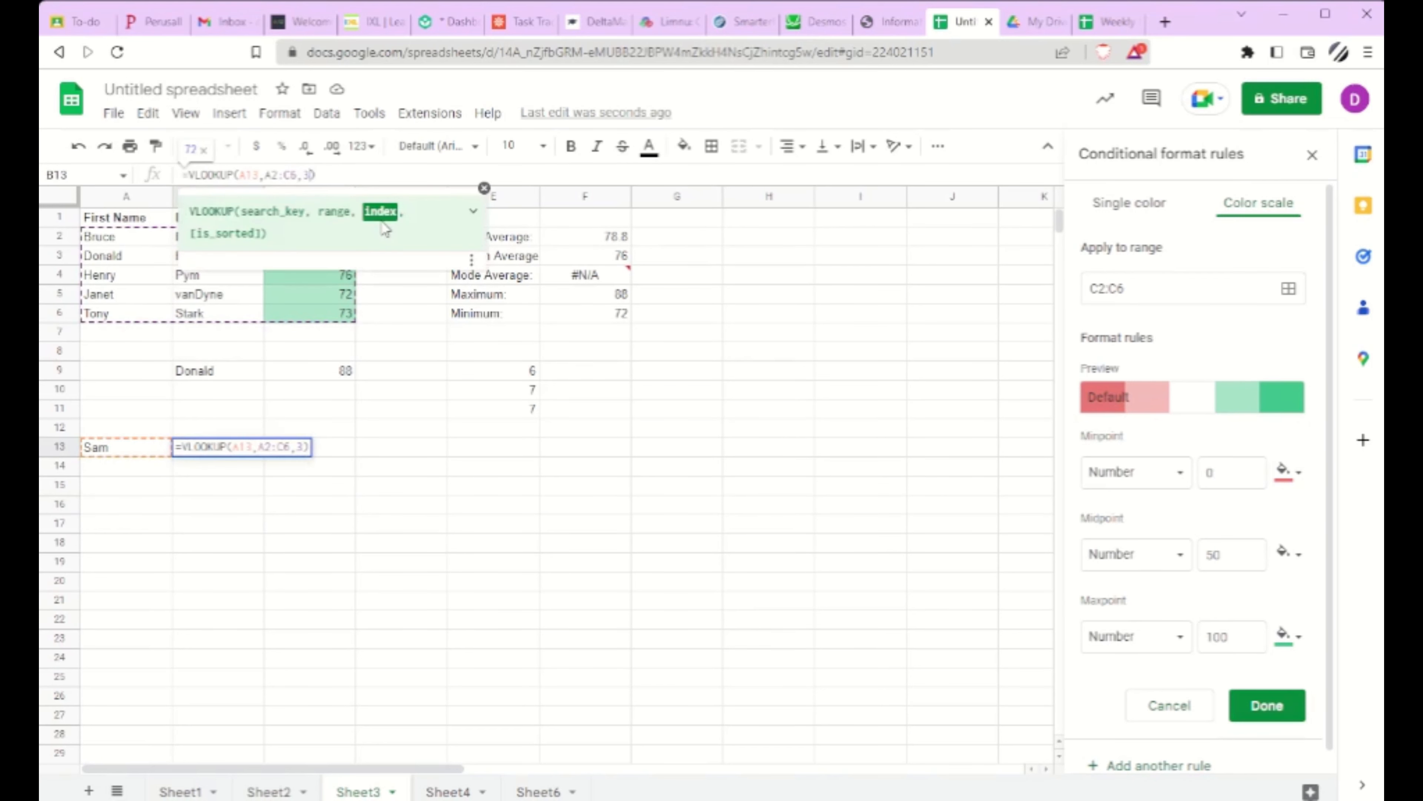
pyautogui.write(',FAL')
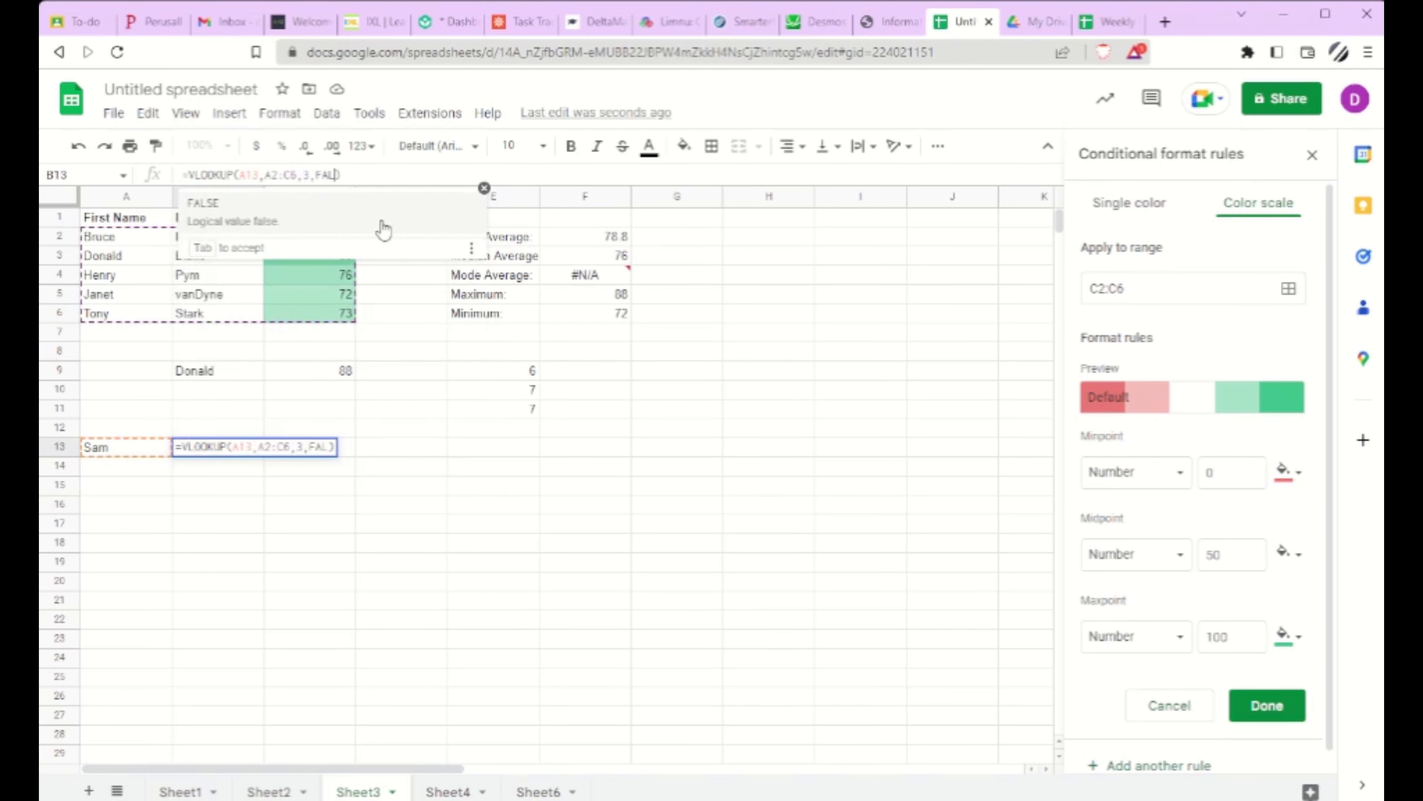
pyautogui.write('S')
pyautogui.press('Tab')
pyautogui.press('Return')
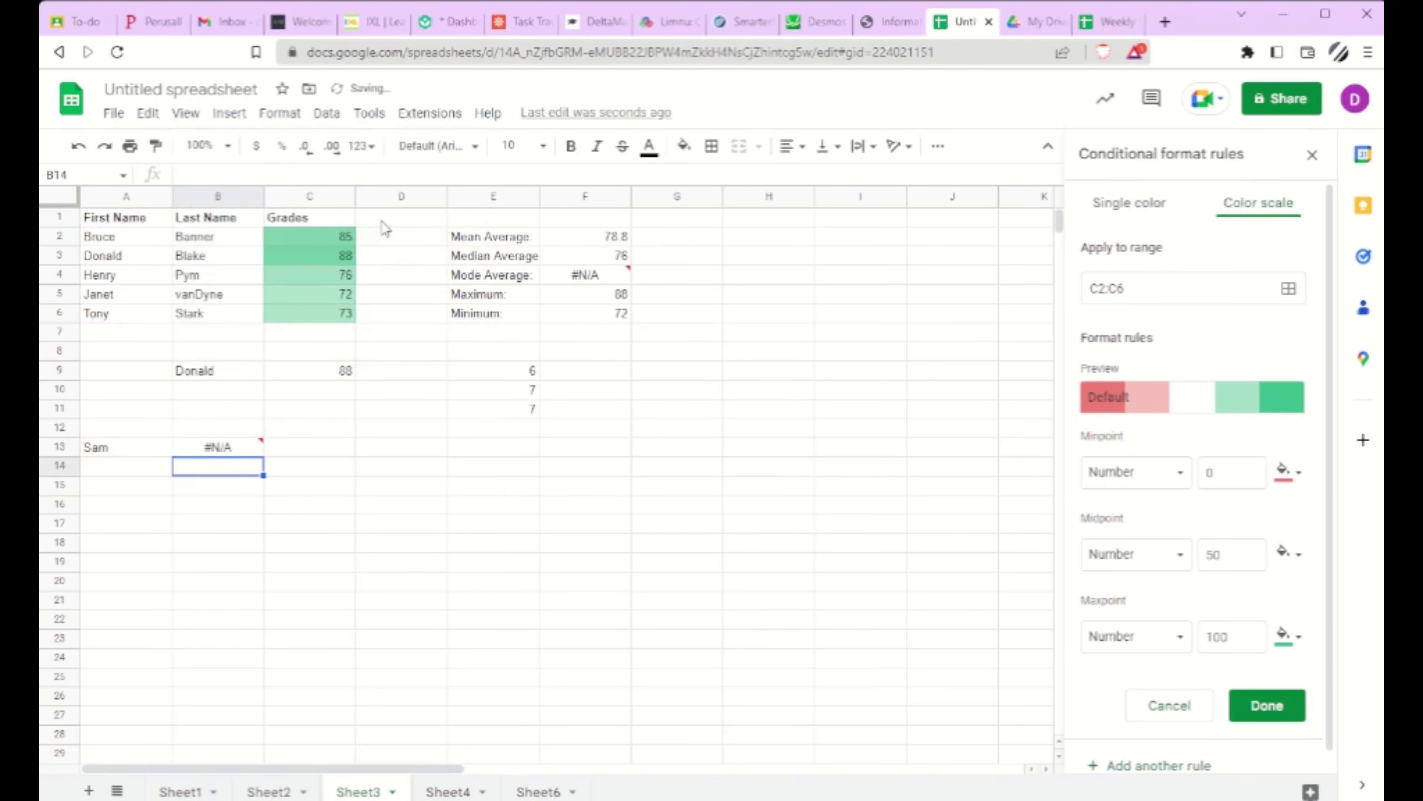
# Step: Test the exact-match lookup by entering the first name from A3 in A13, and replace it with the first name from A2
pyautogui.click(123, 452)
pyautogui.write('Donald')
pyautogui.press('Return')
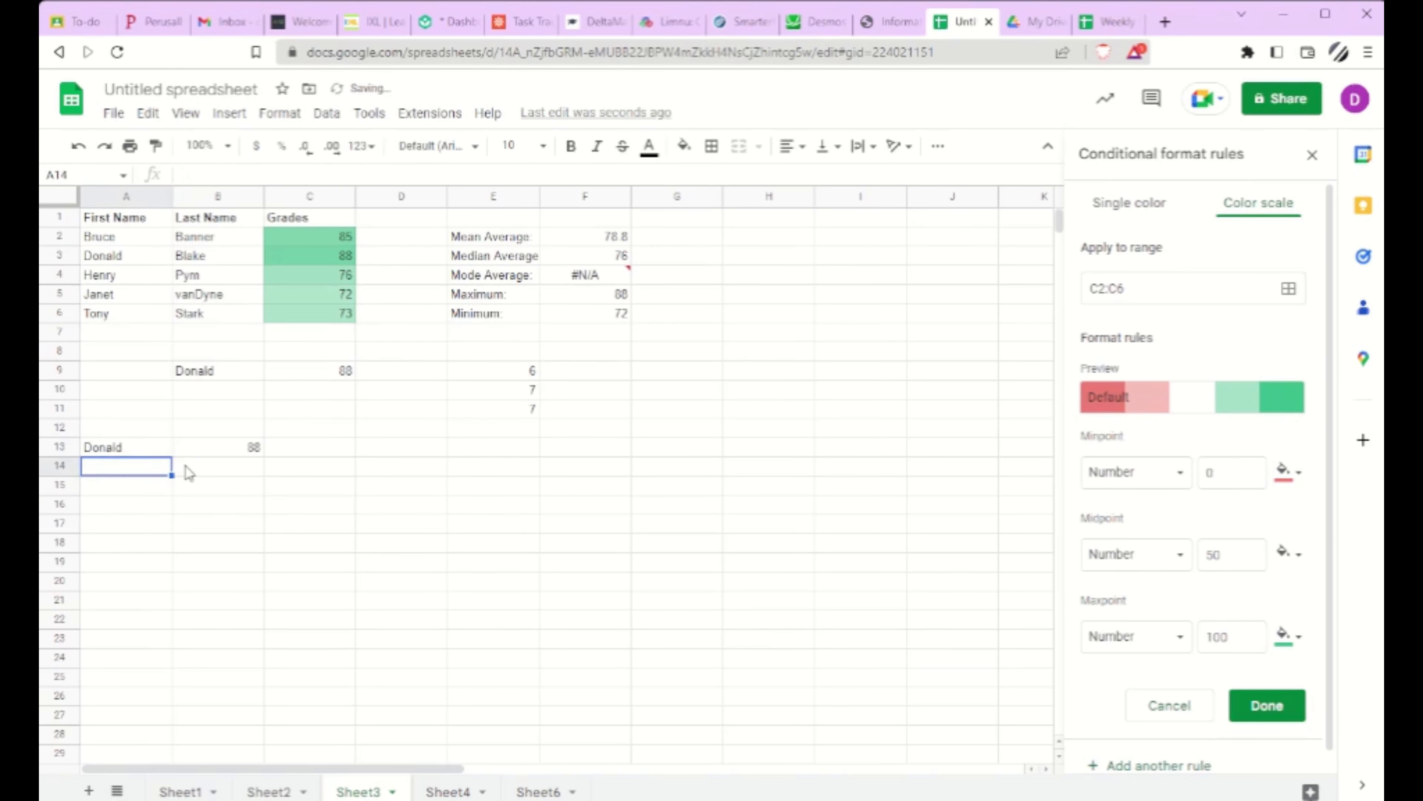
pyautogui.press('Up')
pyautogui.write('Bruce')
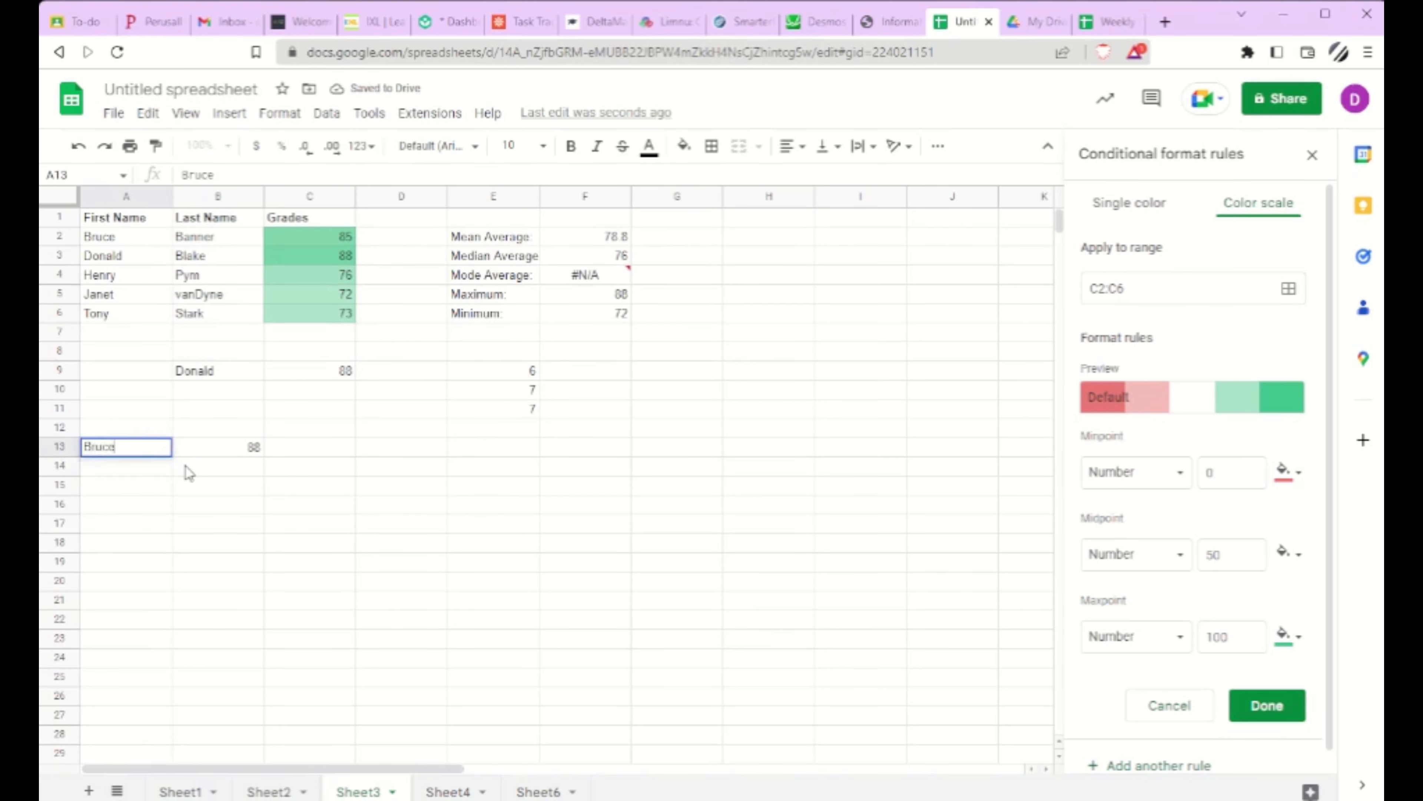
pyautogui.press('Return')
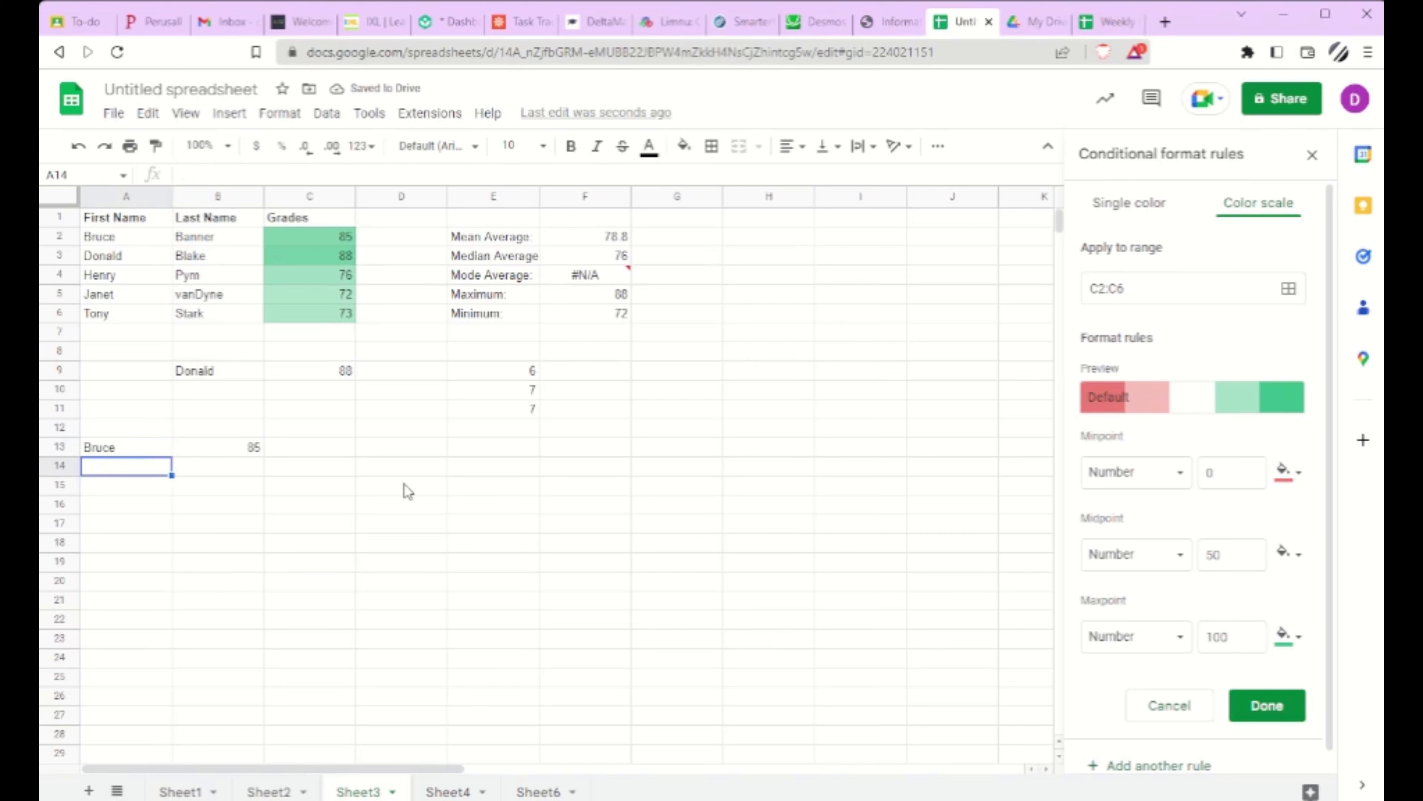
# Step: Inspect the B13 VLOOKUP formula and accept the color scale rule for C2:C6
pyautogui.click(242, 452)
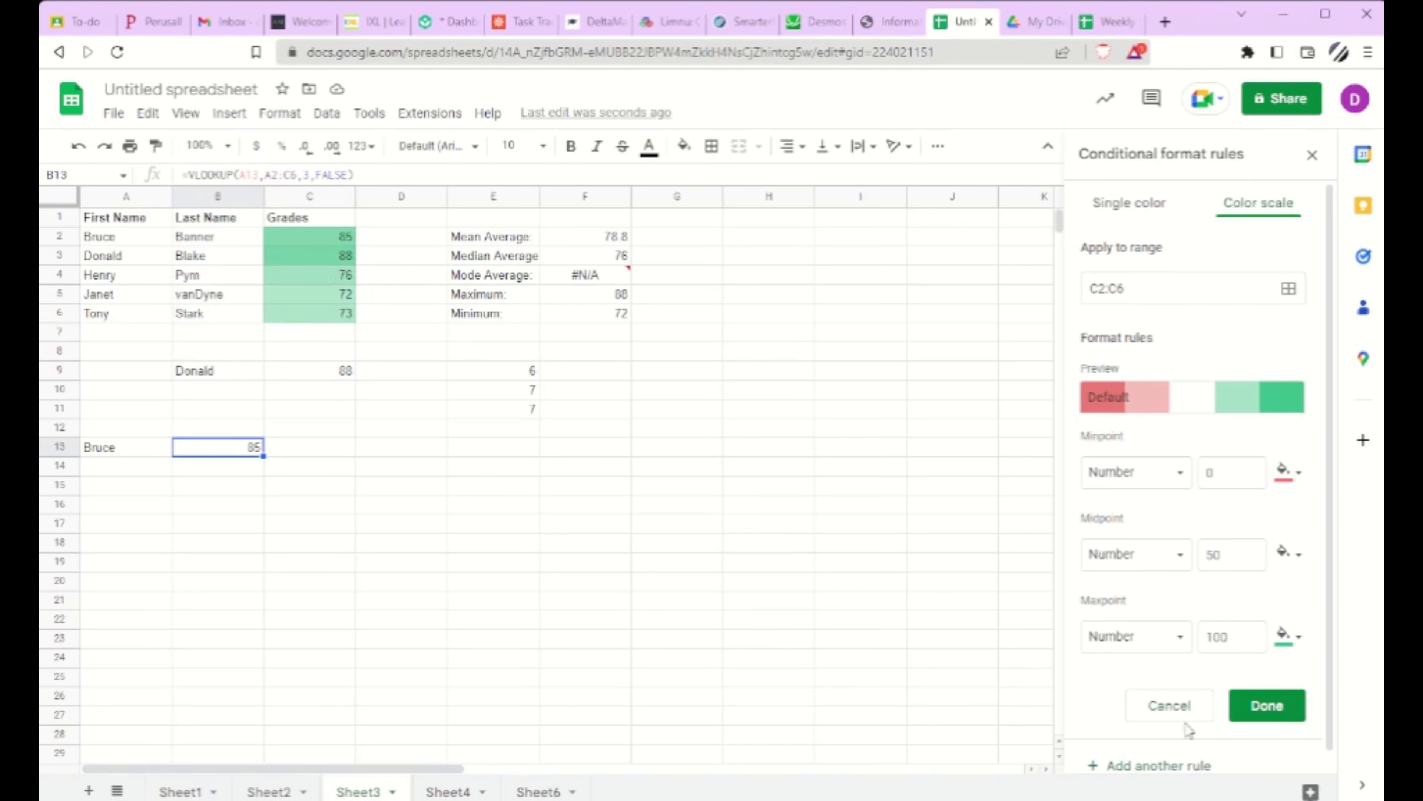
pyautogui.click(1295, 713)
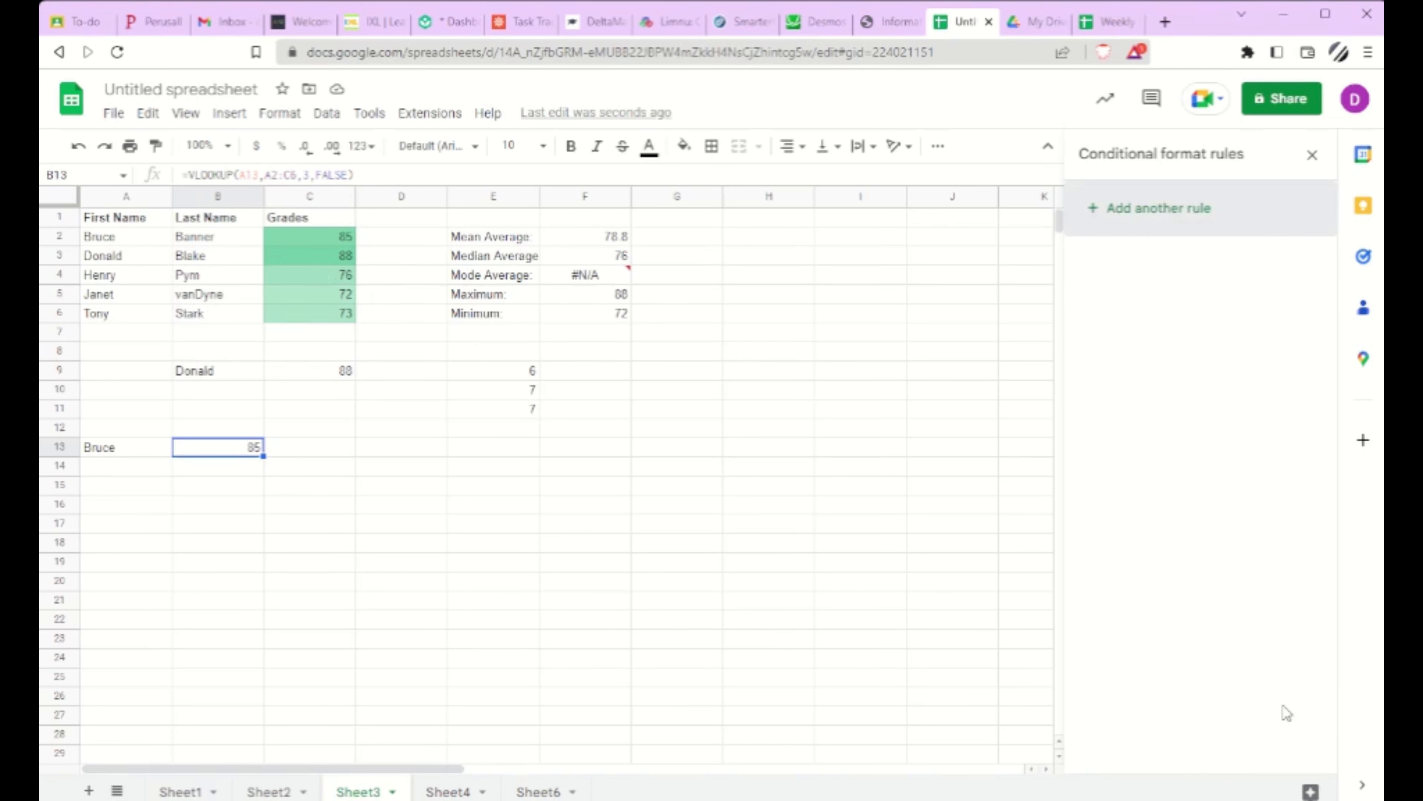